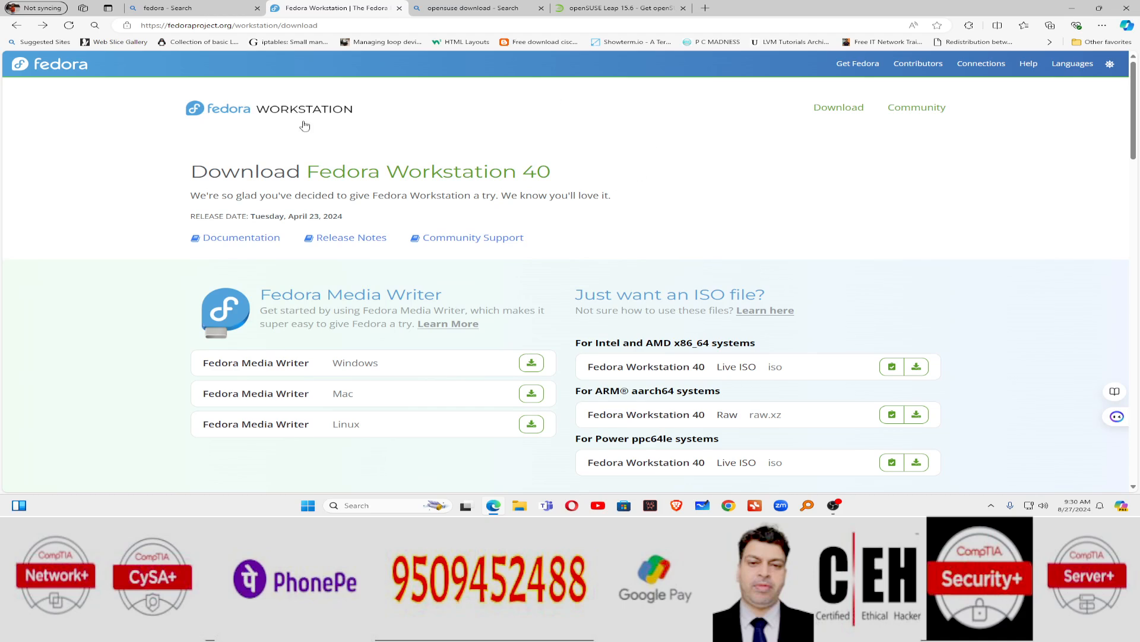
Step: Switch to the Bing search results for Fedora and scroll through them
click(208, 8)
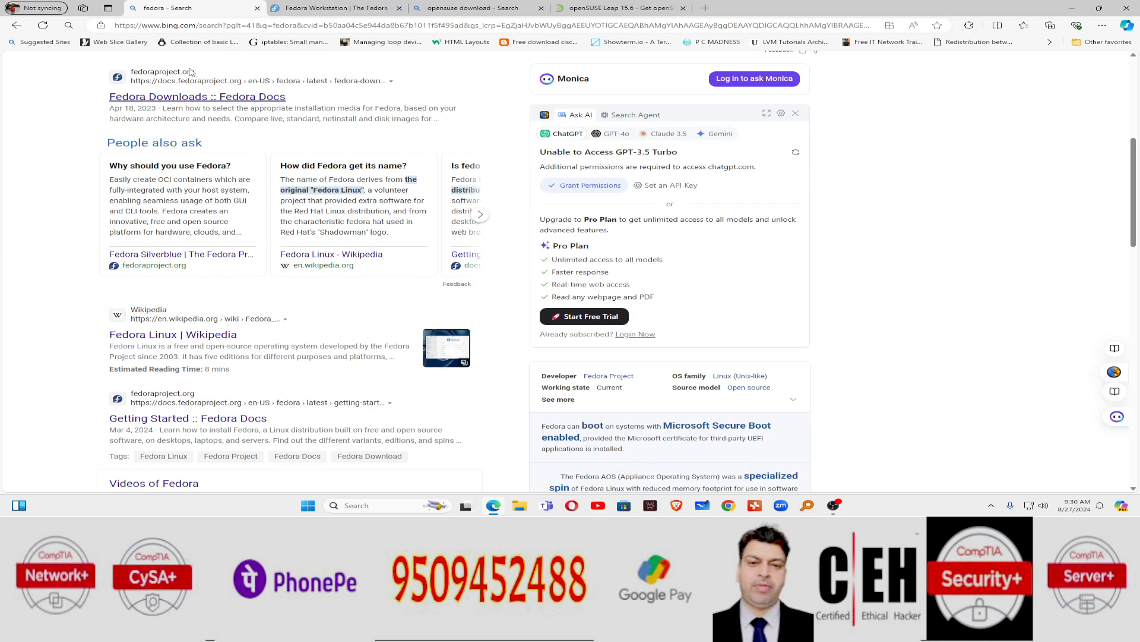
scroll(193, 73, up, 4)
scroll(237, 178, up, 1)
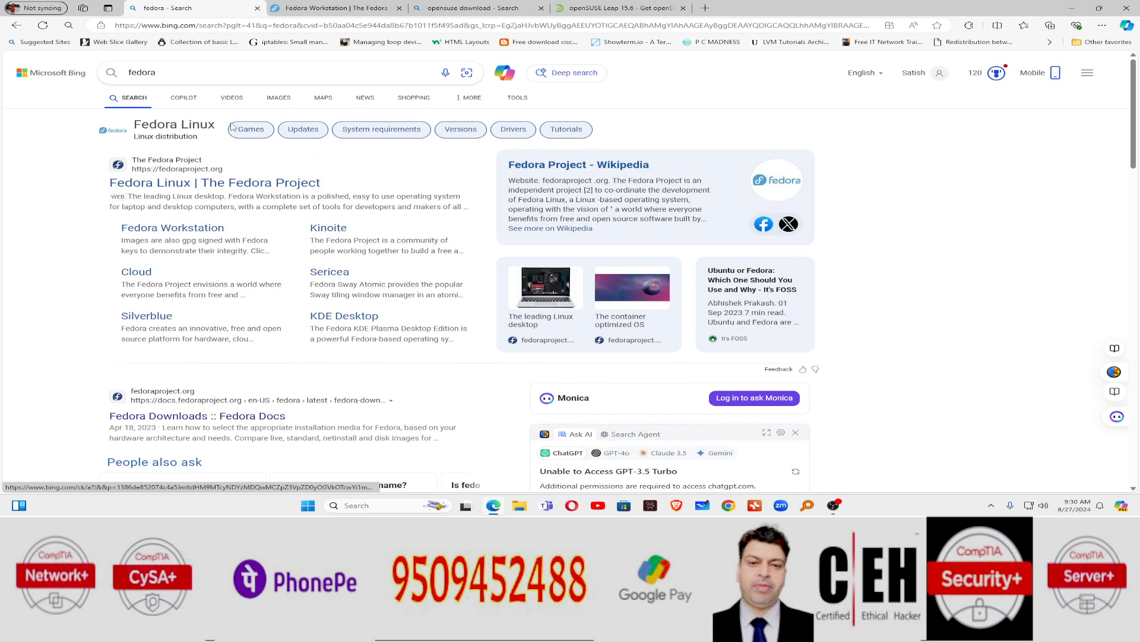
scroll(274, 235, down, 1)
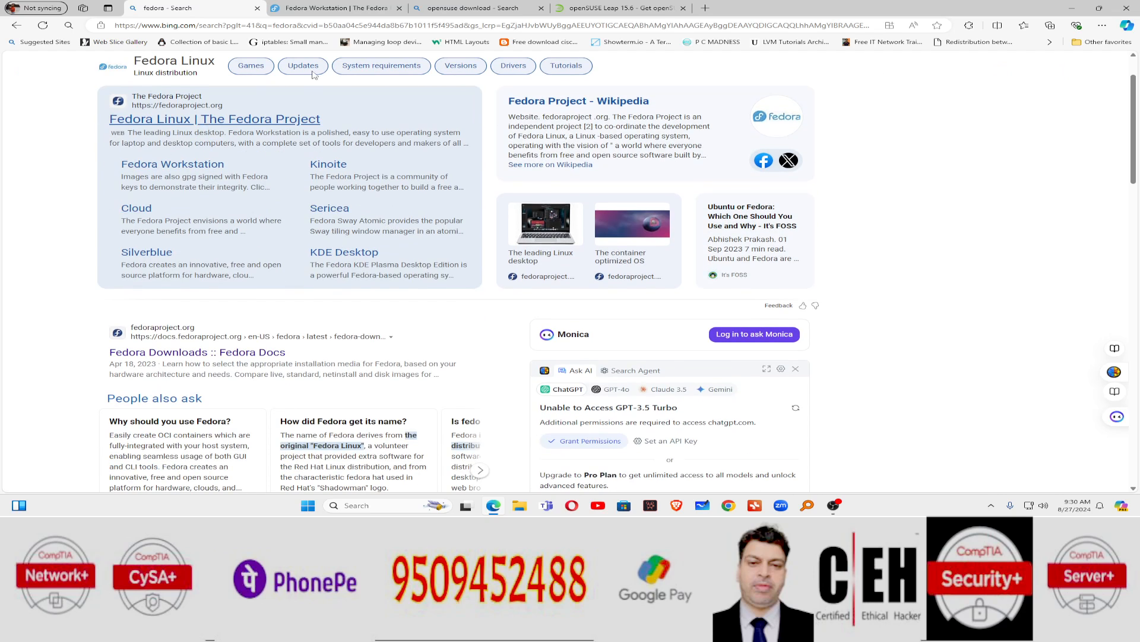
Step: Look over the Fedora Workstation 40 download page, then minimize Edge
click(361, 11)
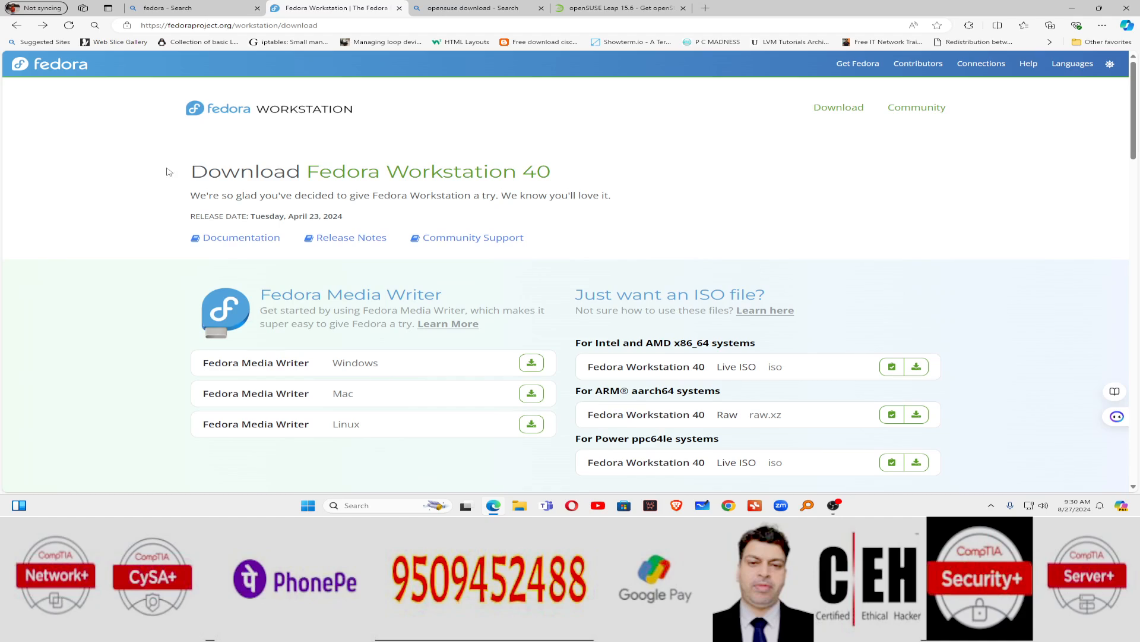
drag(170, 172, 565, 178)
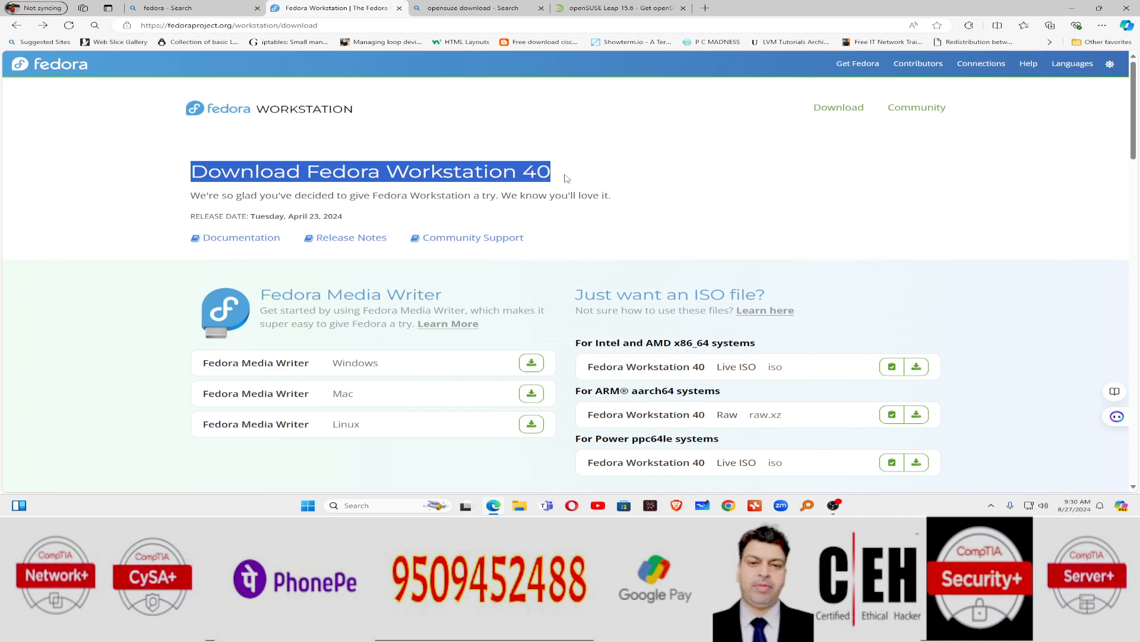
click(752, 204)
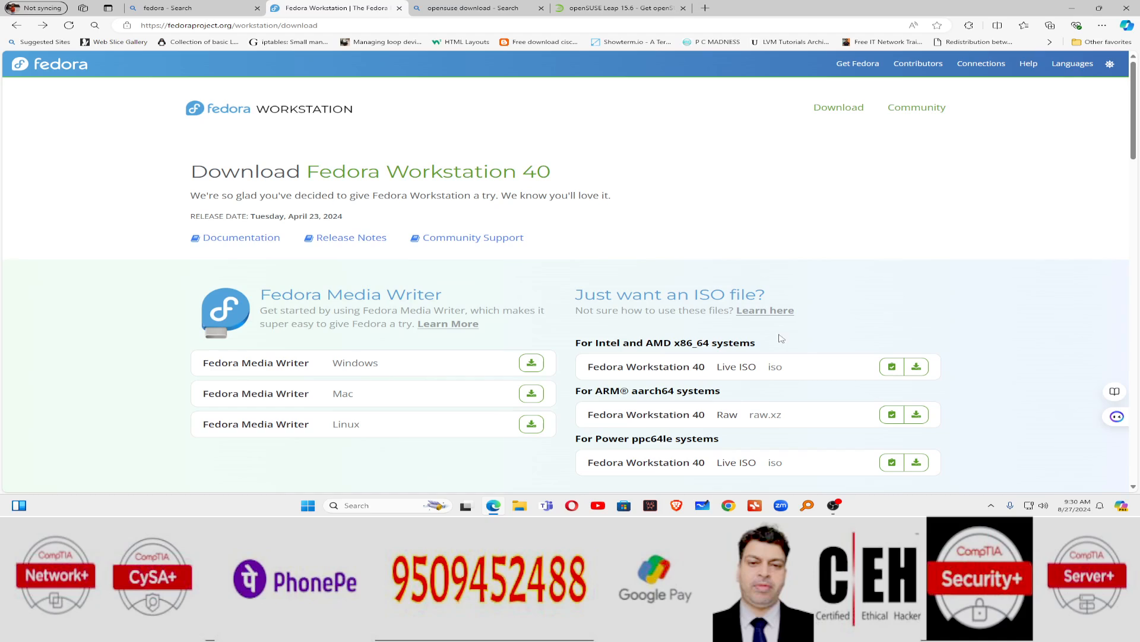
scroll(799, 314, down, 1)
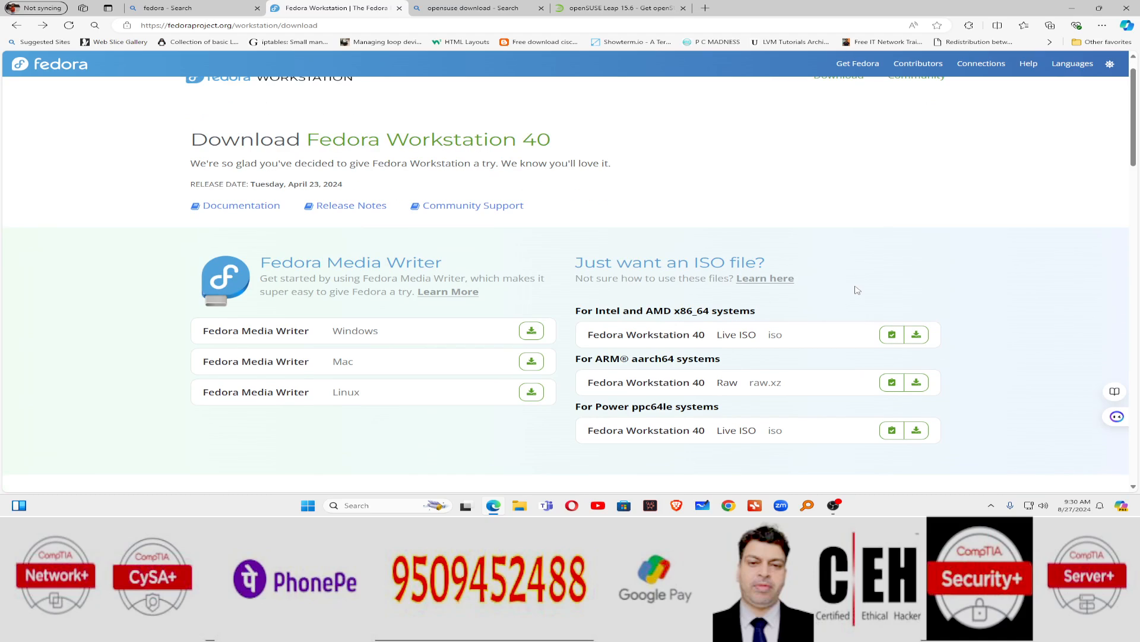
scroll(846, 291, down, 1)
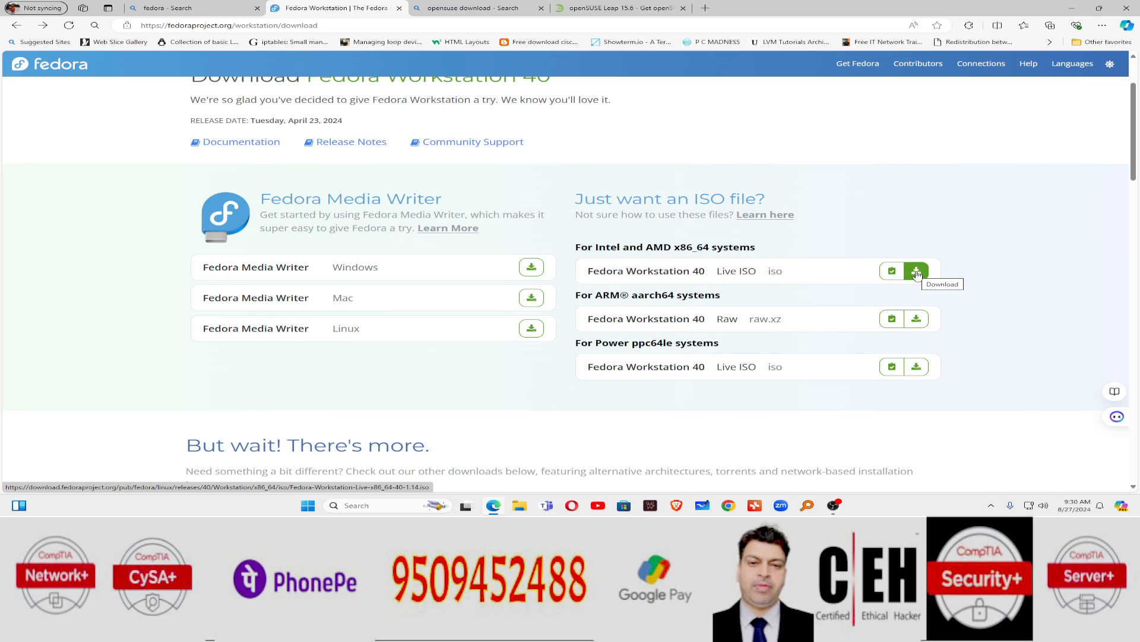
scroll(990, 202, up, 3)
click(1072, 8)
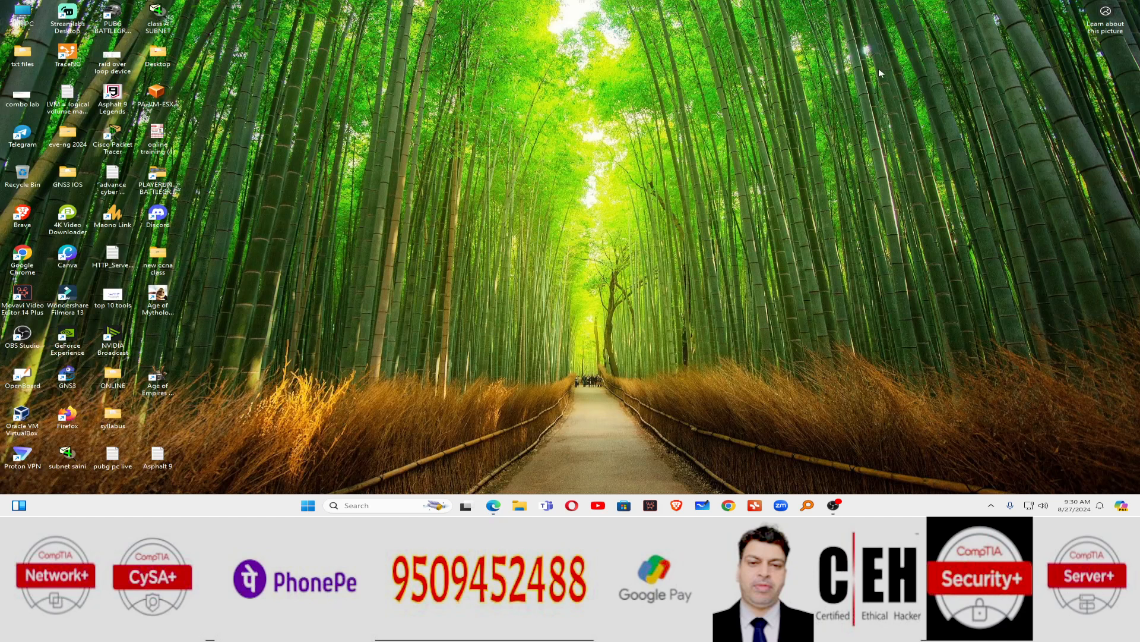
Step: Create a Fedora (64-bit) VM named 'fedora linux' with no ISO, 2048 MB memory and a 15 GB disk
double_click(22, 416)
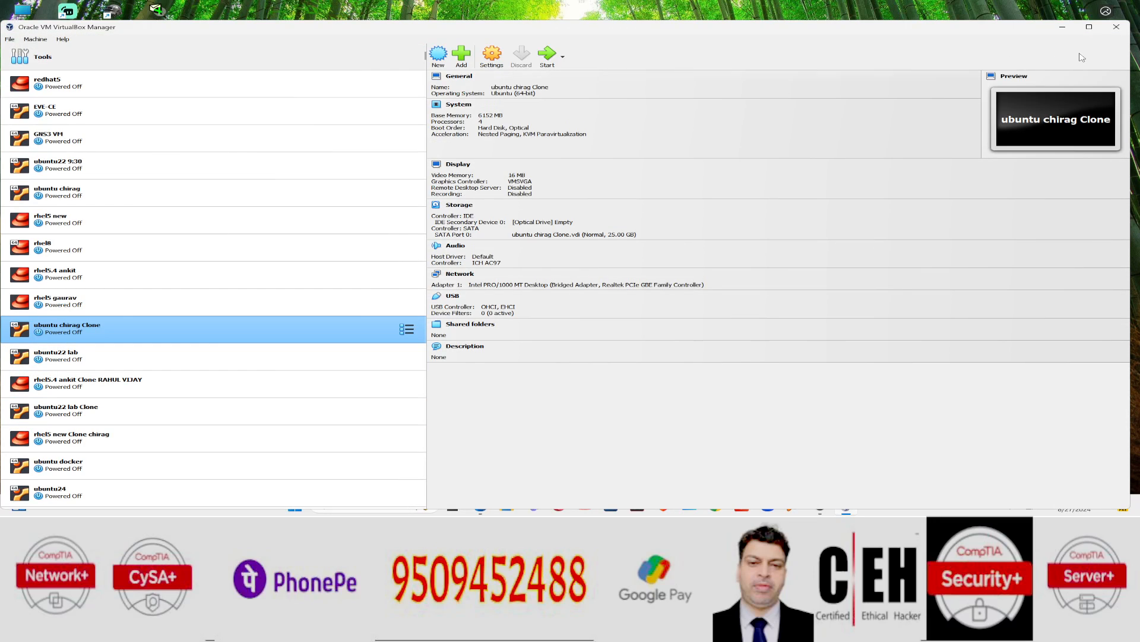
click(1091, 28)
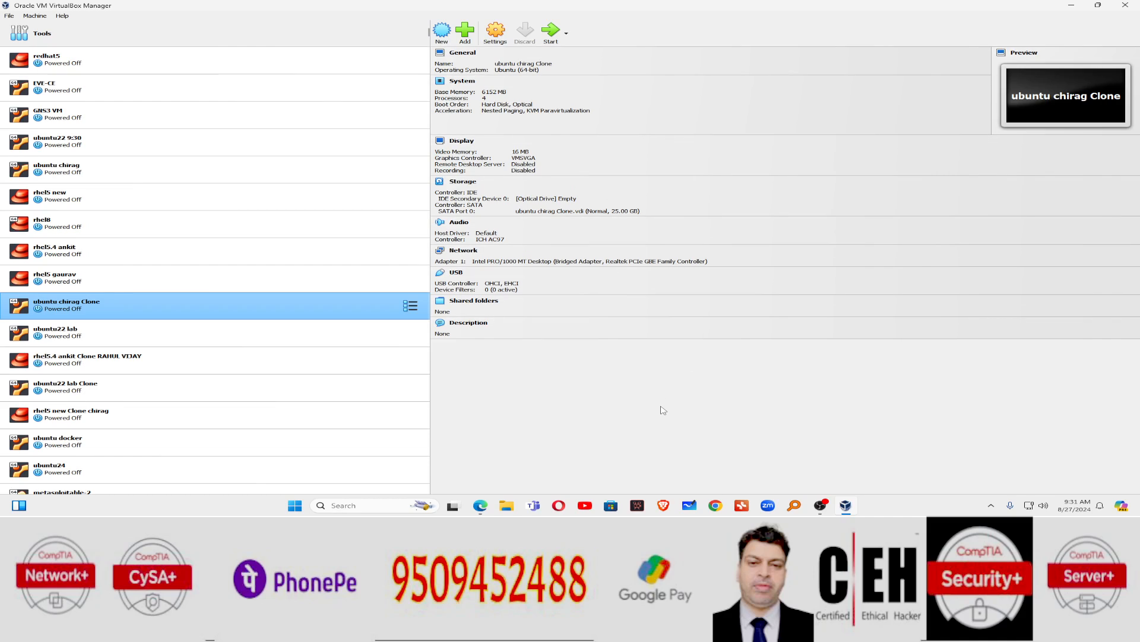
click(450, 31)
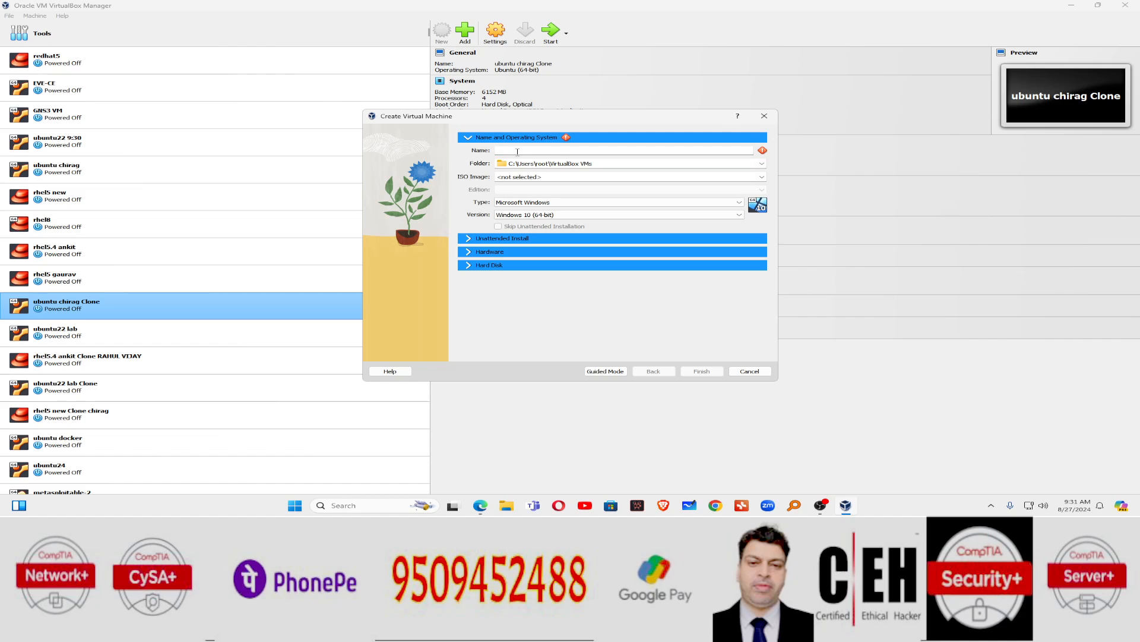
text(fedora linux)
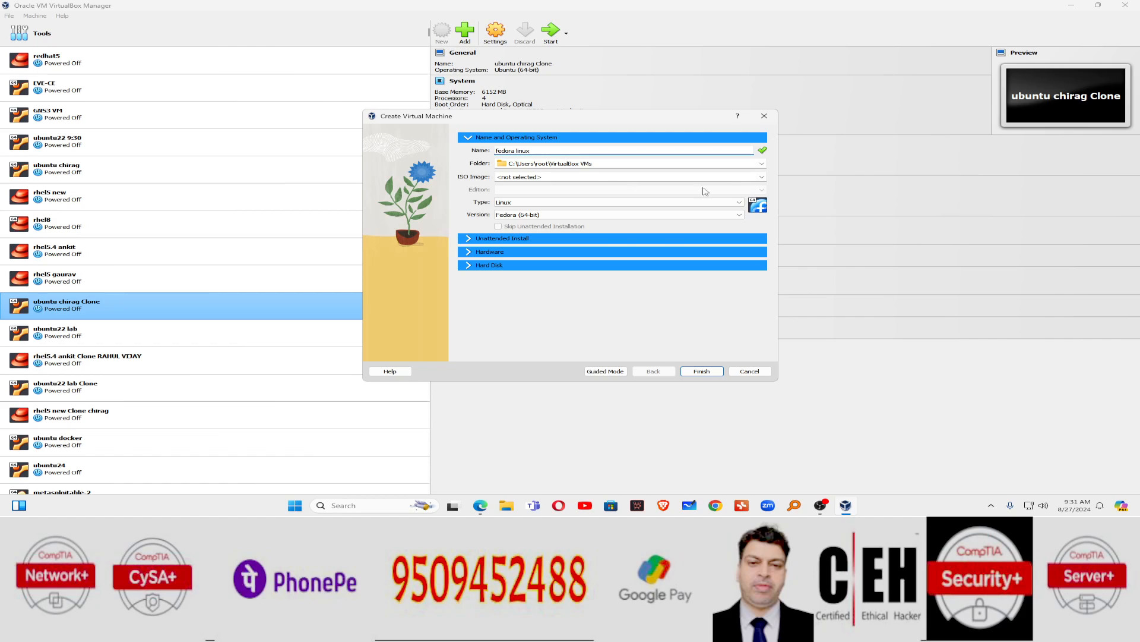
click(761, 176)
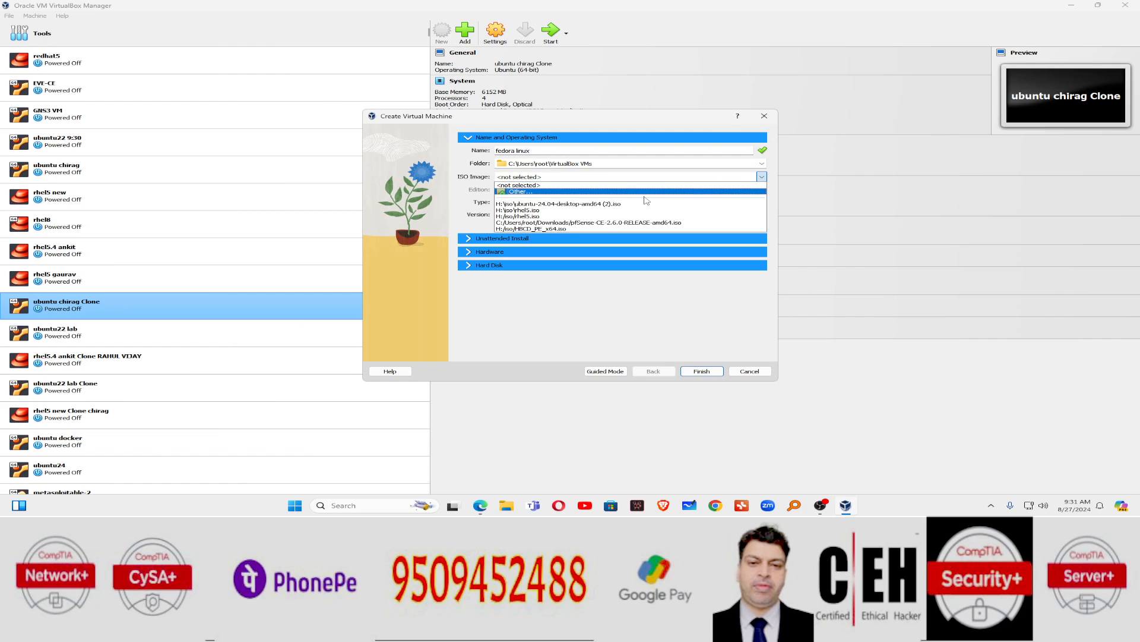
click(633, 179)
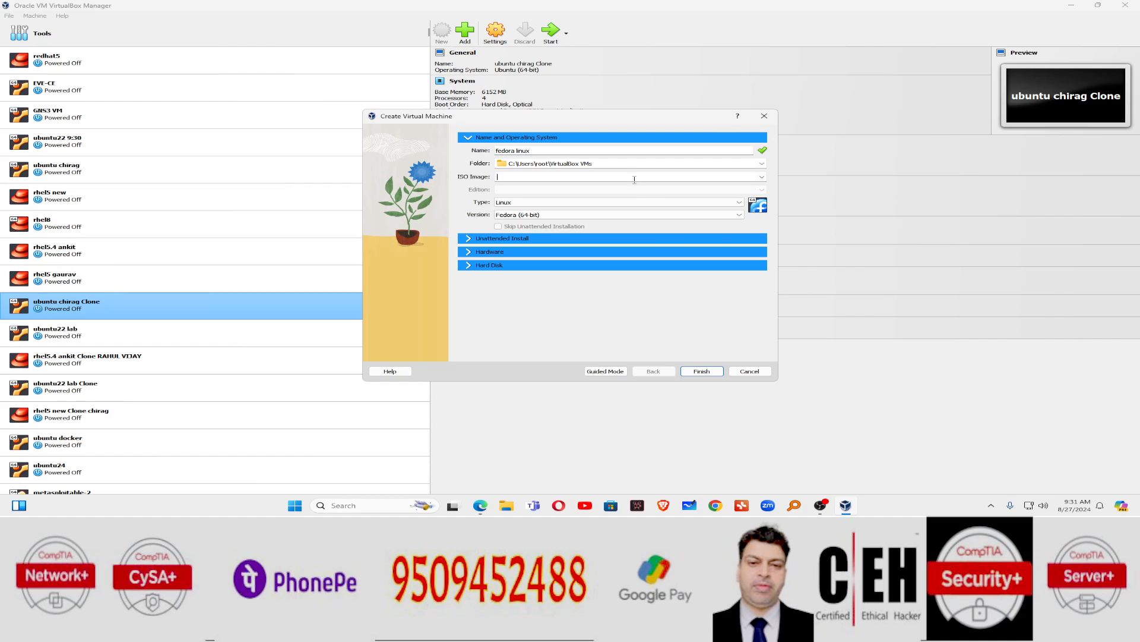
click(470, 240)
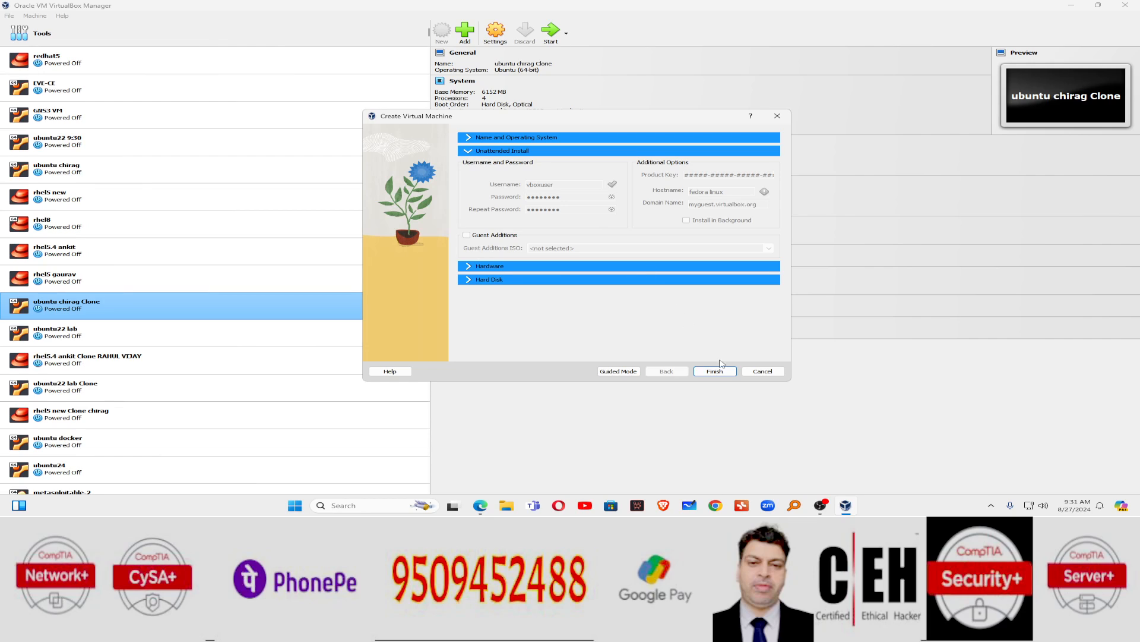
click(715, 372)
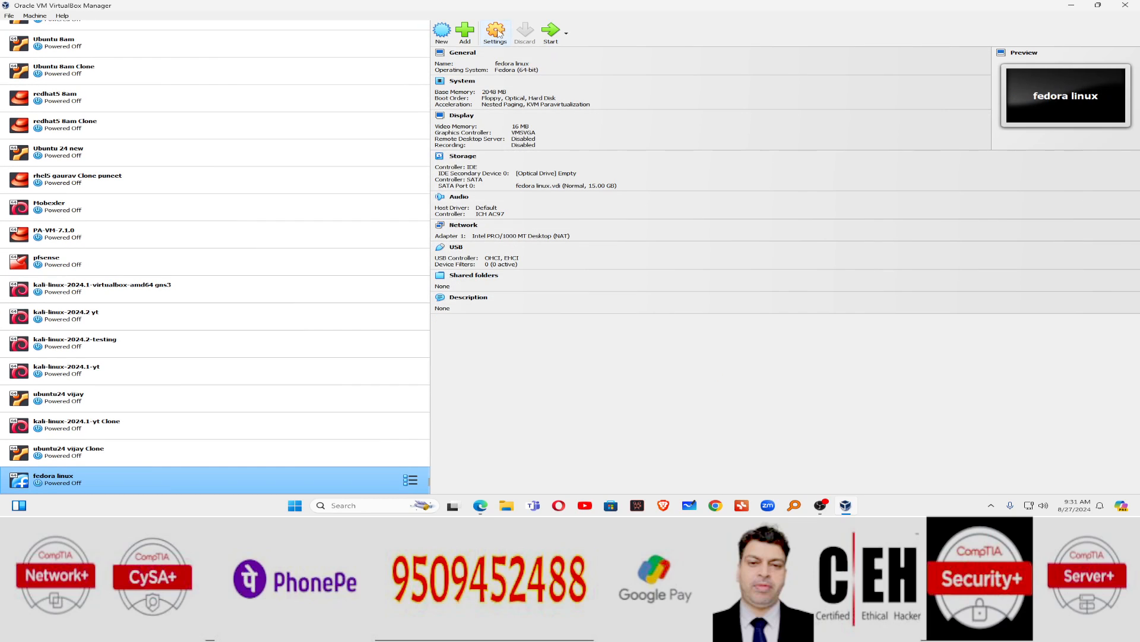
Step: Drop floppy from boot order, put hard disk before optical, and set 4096 MB memory and 4 CPUs
click(497, 32)
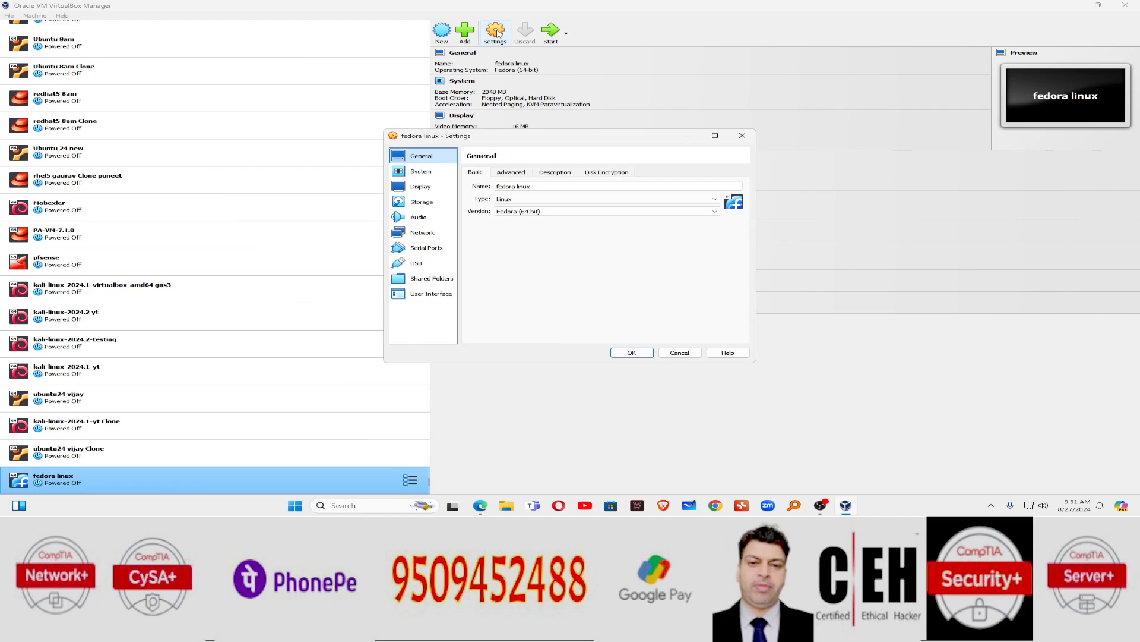
click(438, 172)
click(534, 211)
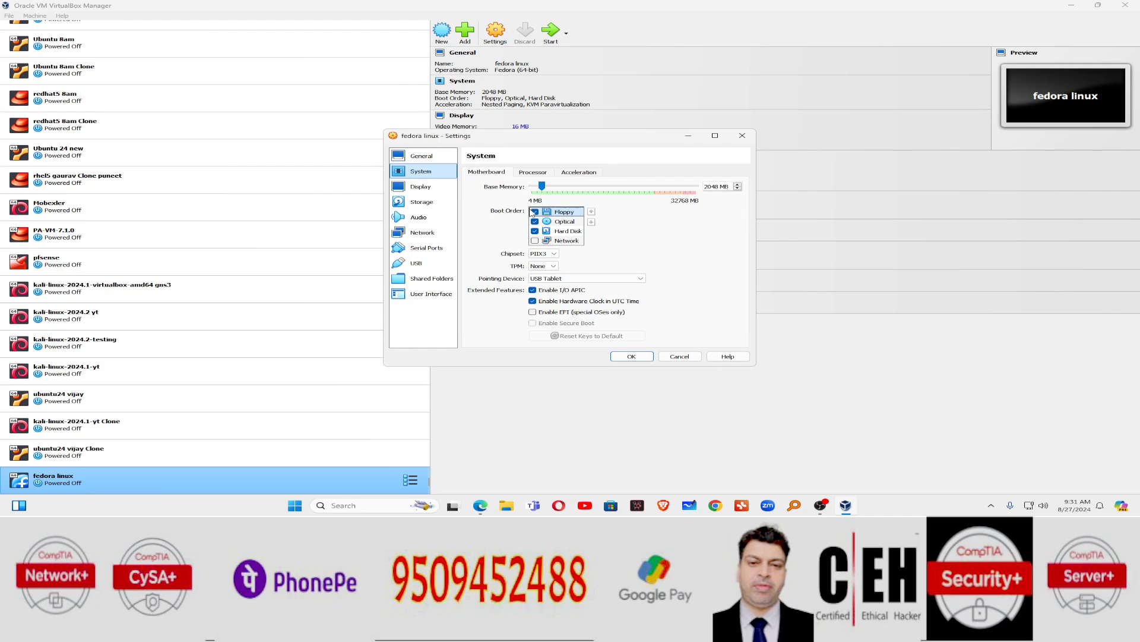
click(547, 231)
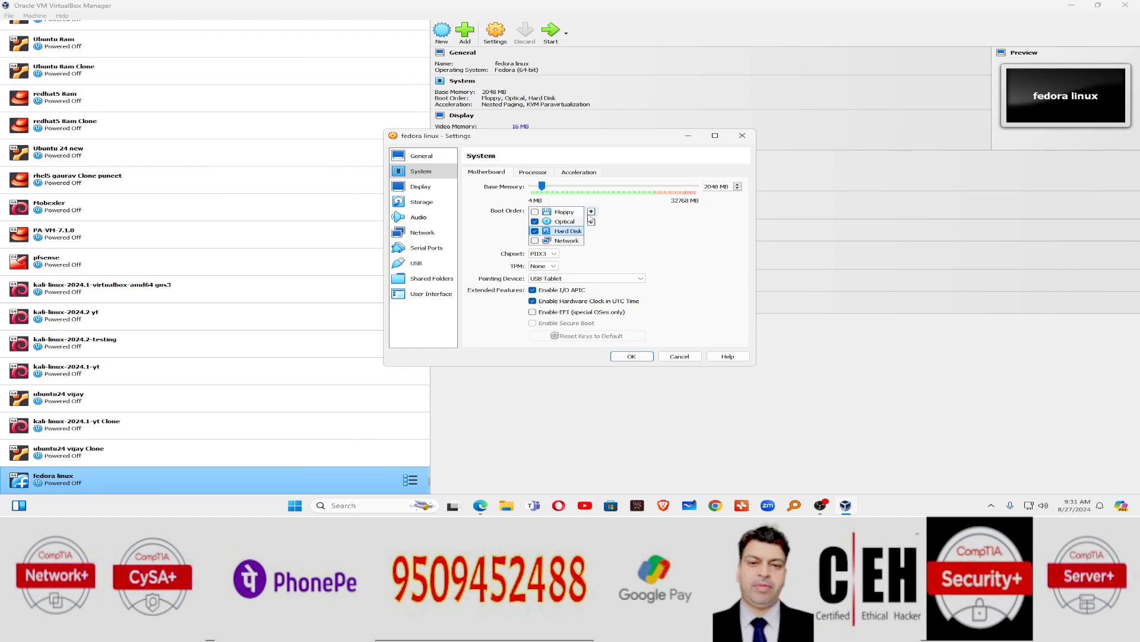
click(590, 211)
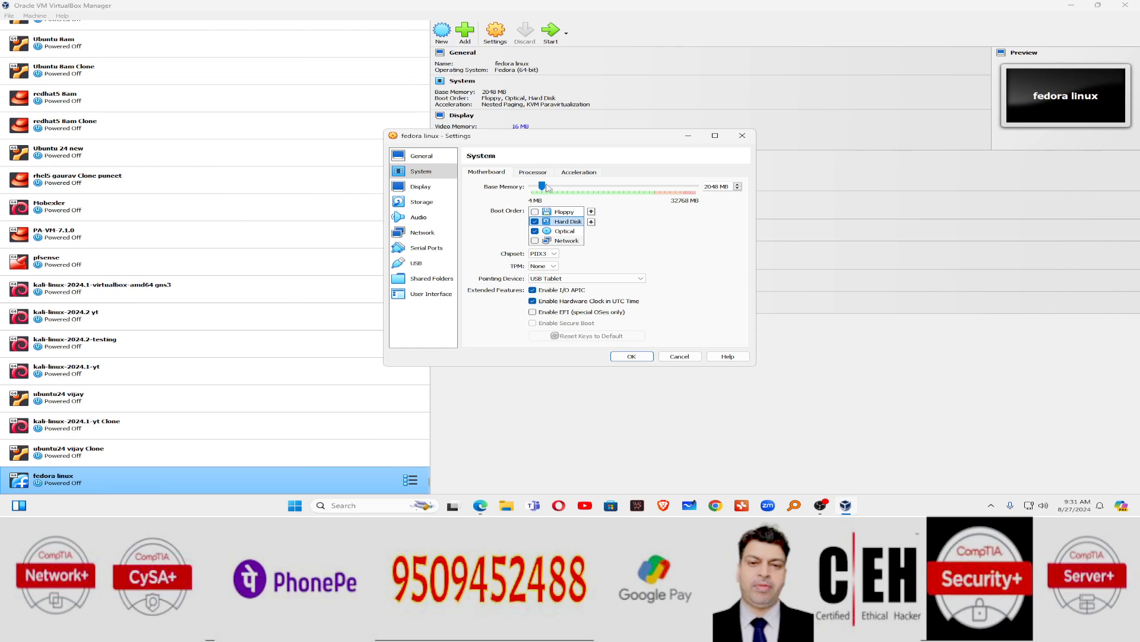
drag(548, 187, 557, 187)
click(534, 173)
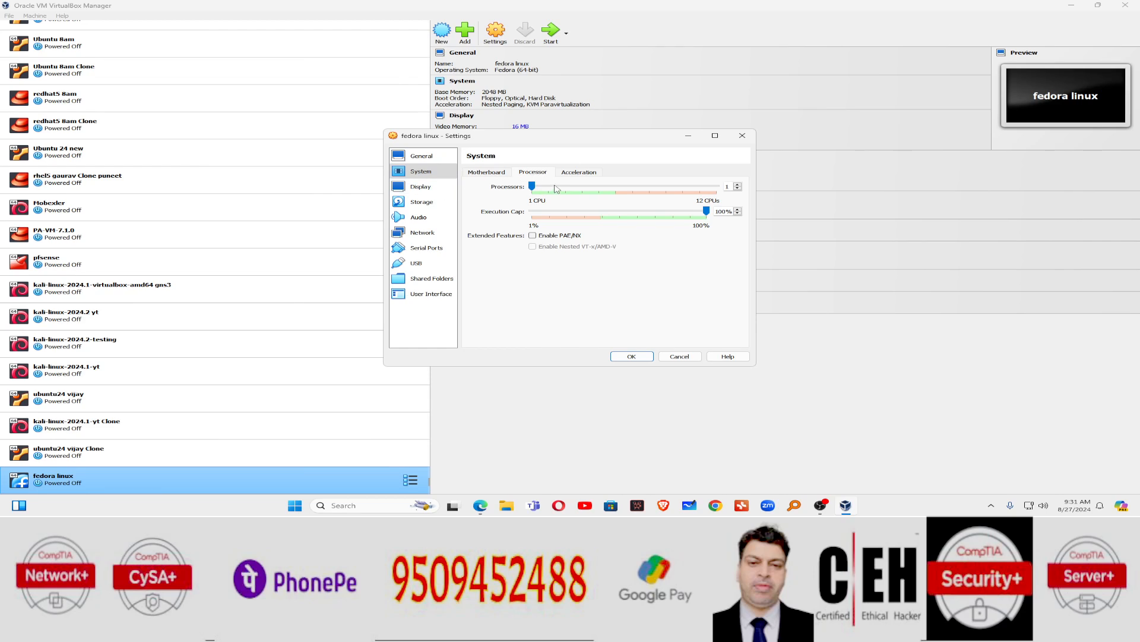
drag(557, 189, 582, 187)
click(430, 205)
Step: Attach Fedora-Server-dvd-x86_64-26-1.5.iso to the empty optical drive
click(504, 195)
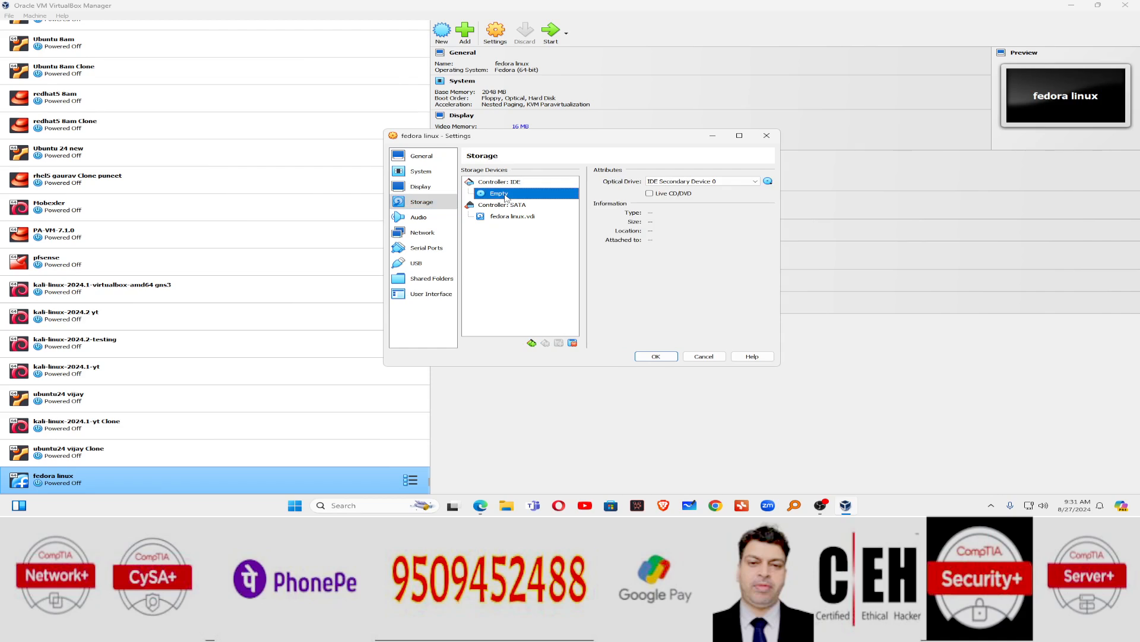
click(769, 182)
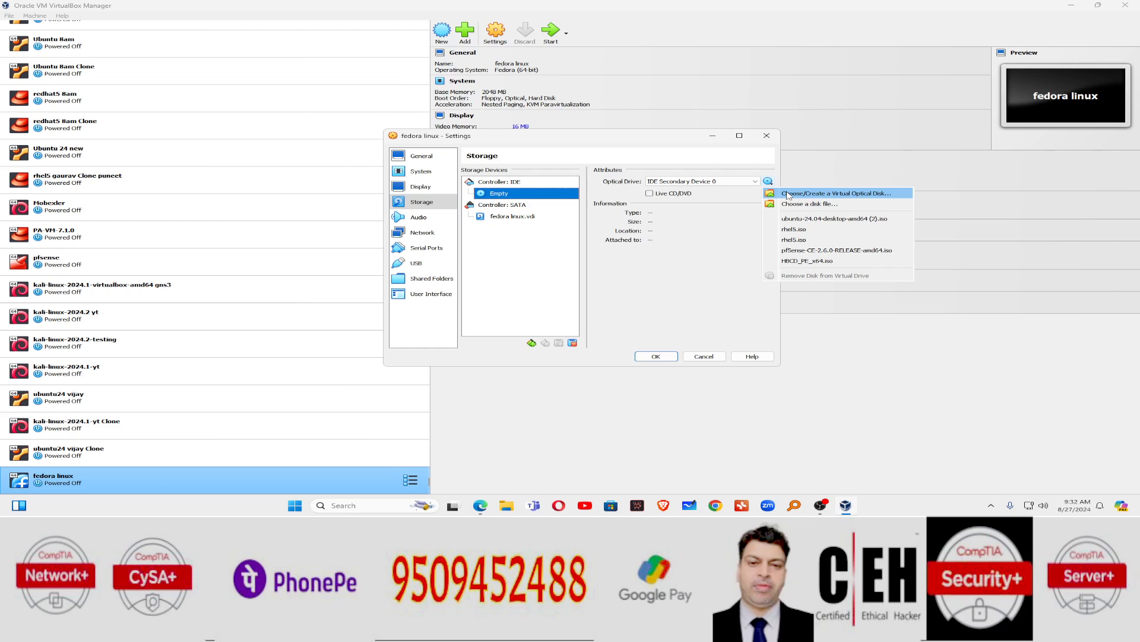
click(789, 194)
click(259, 75)
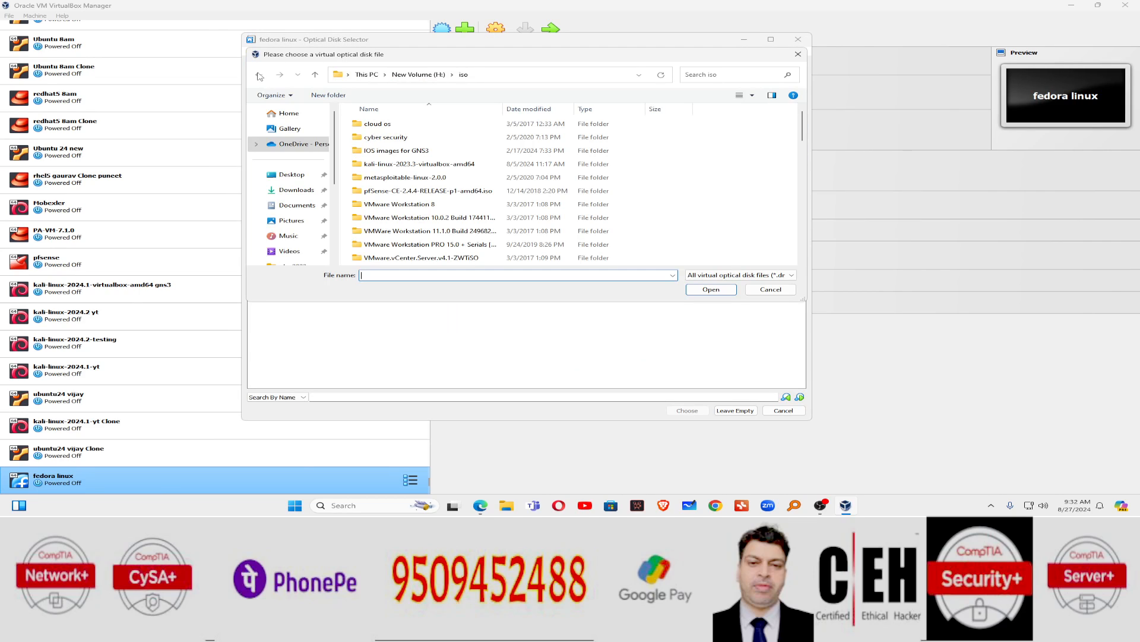
click(407, 190)
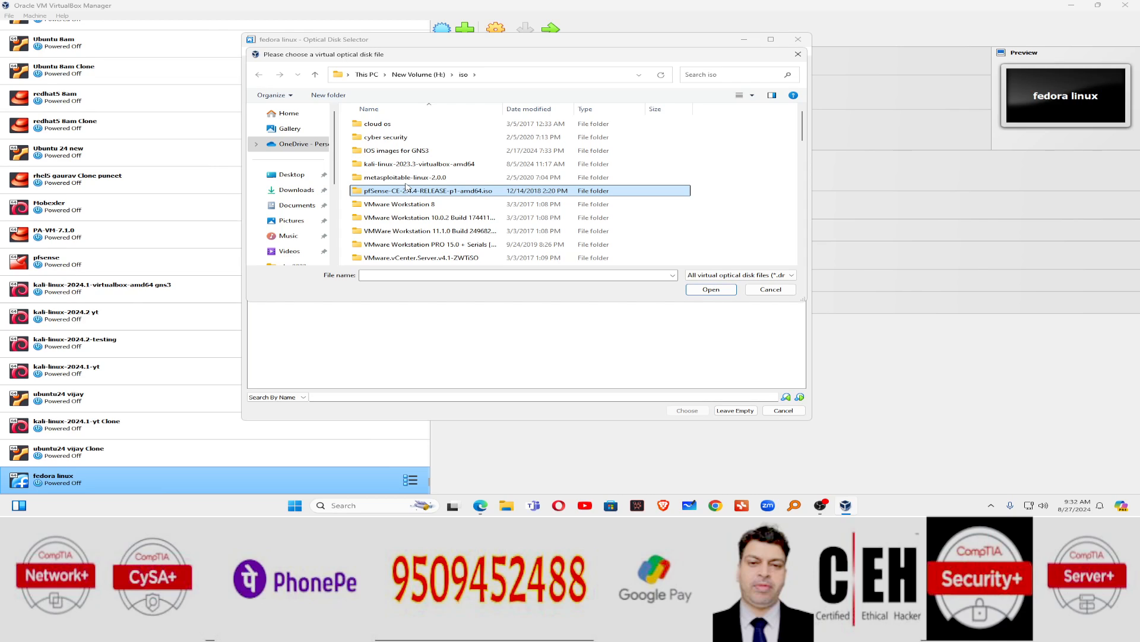
key(f)
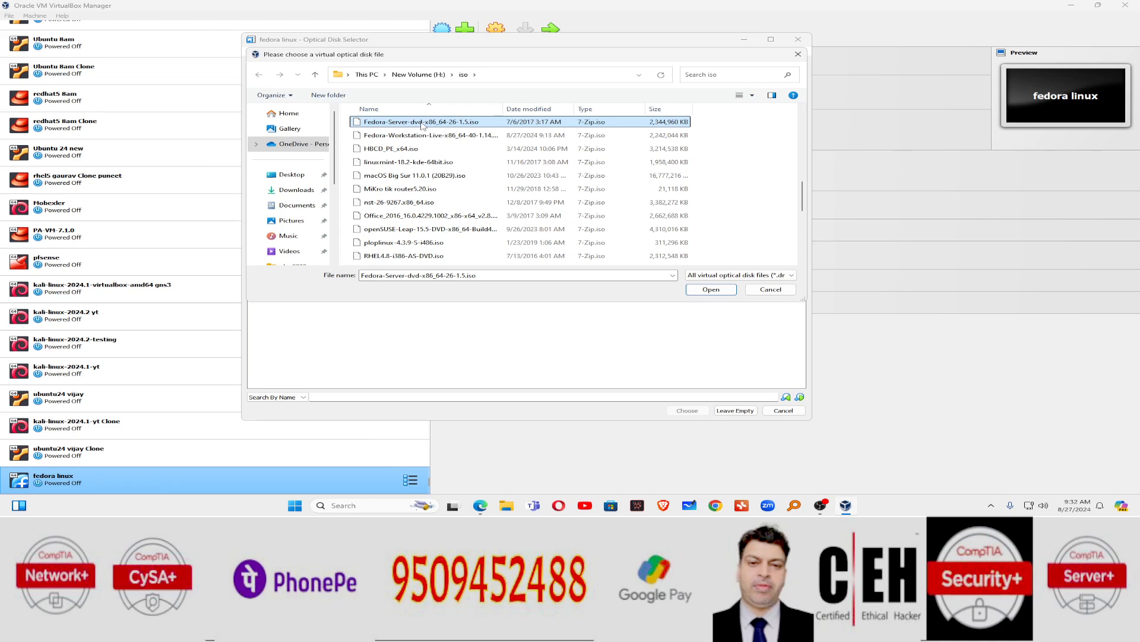
click(716, 291)
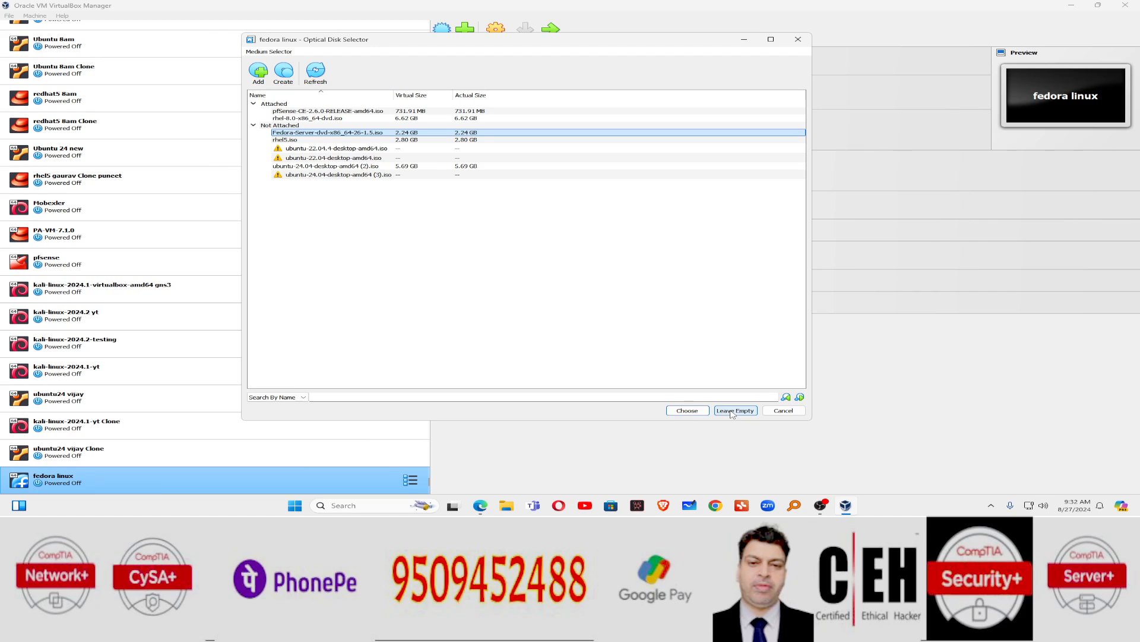
click(687, 410)
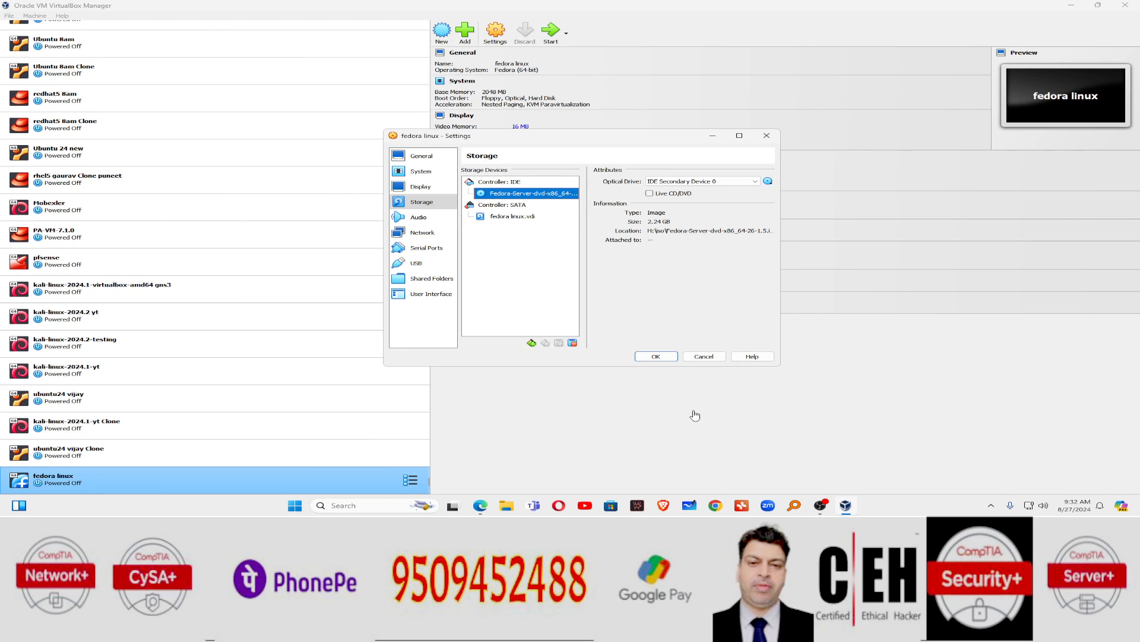
Step: Set the network adapter to Bridged Adapter, save the settings, and reopen them
click(434, 236)
click(561, 198)
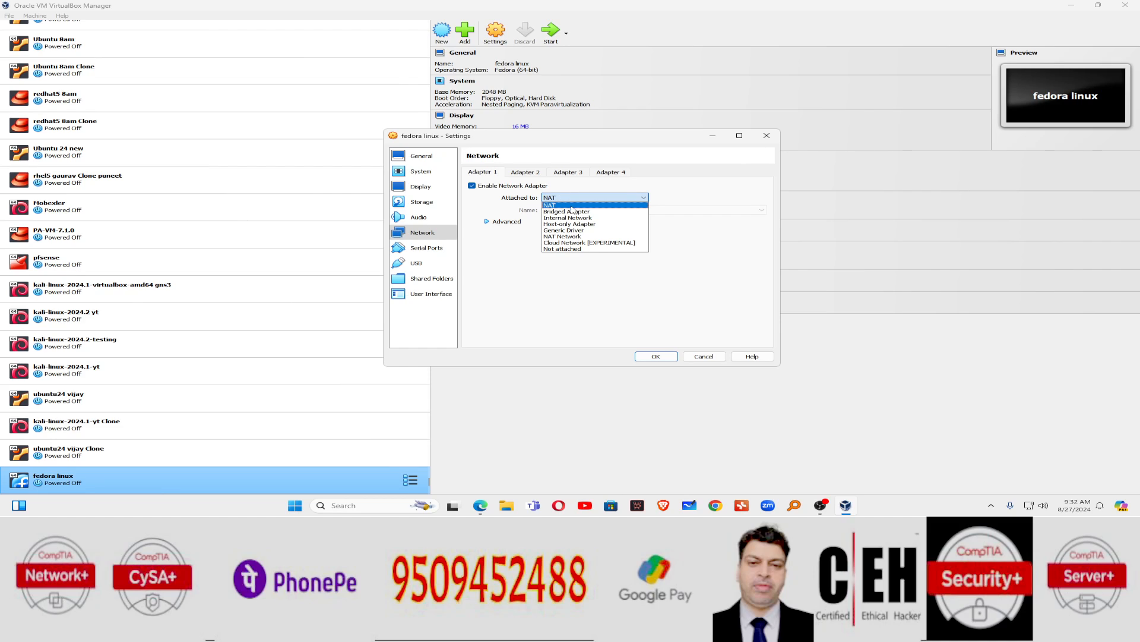
click(568, 211)
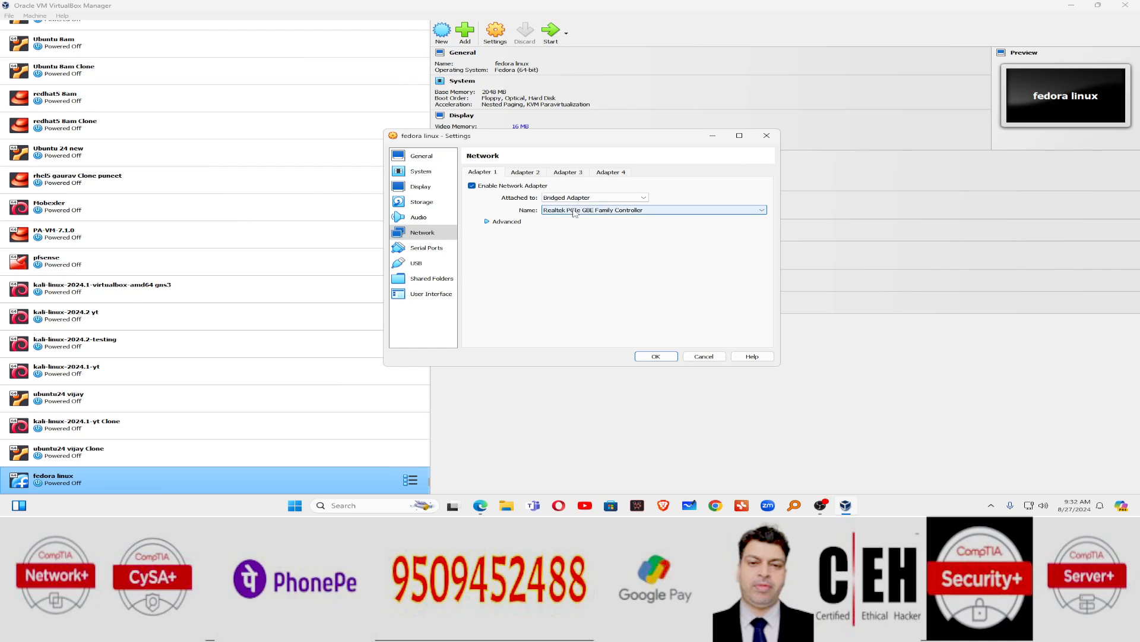
click(653, 358)
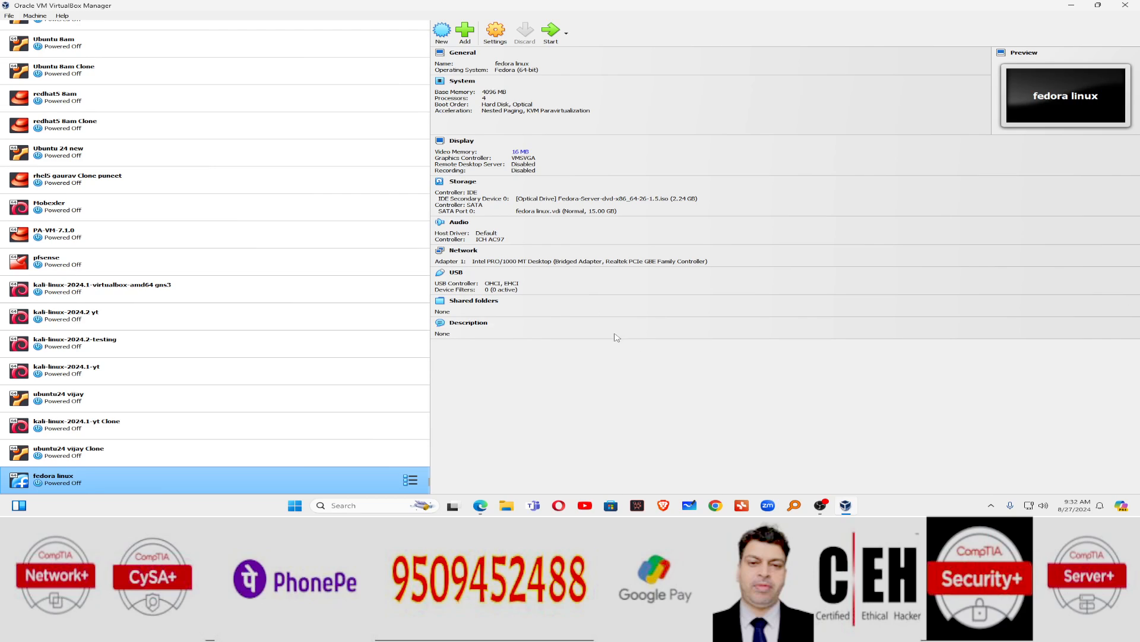
click(495, 31)
Step: Review the System Motherboard and Processor pages, then close Settings with OK
click(421, 172)
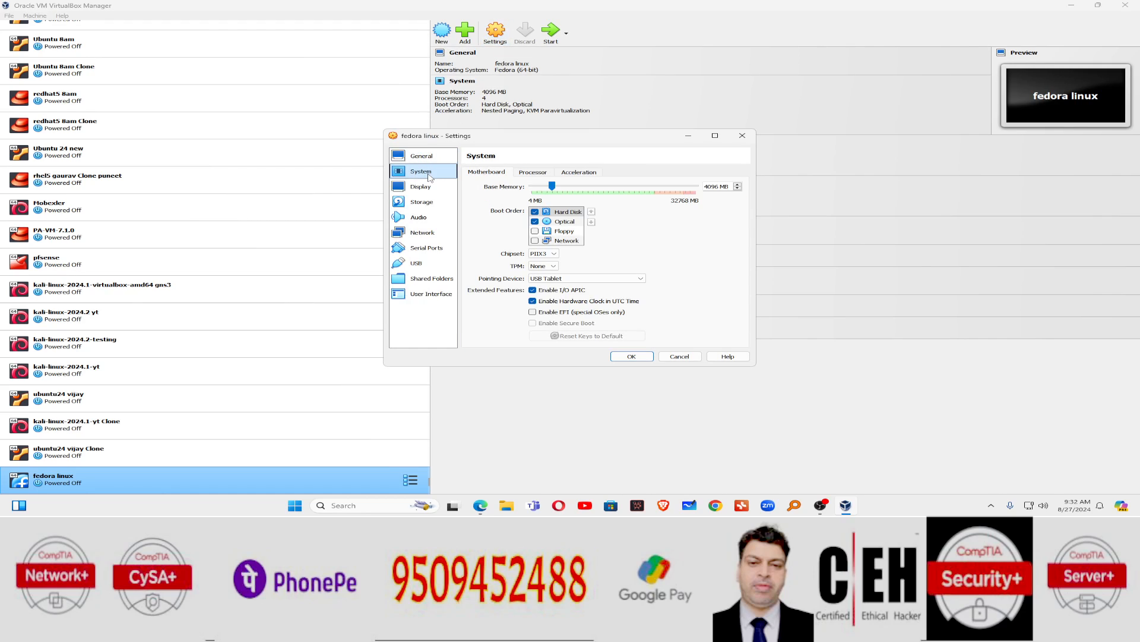
click(530, 174)
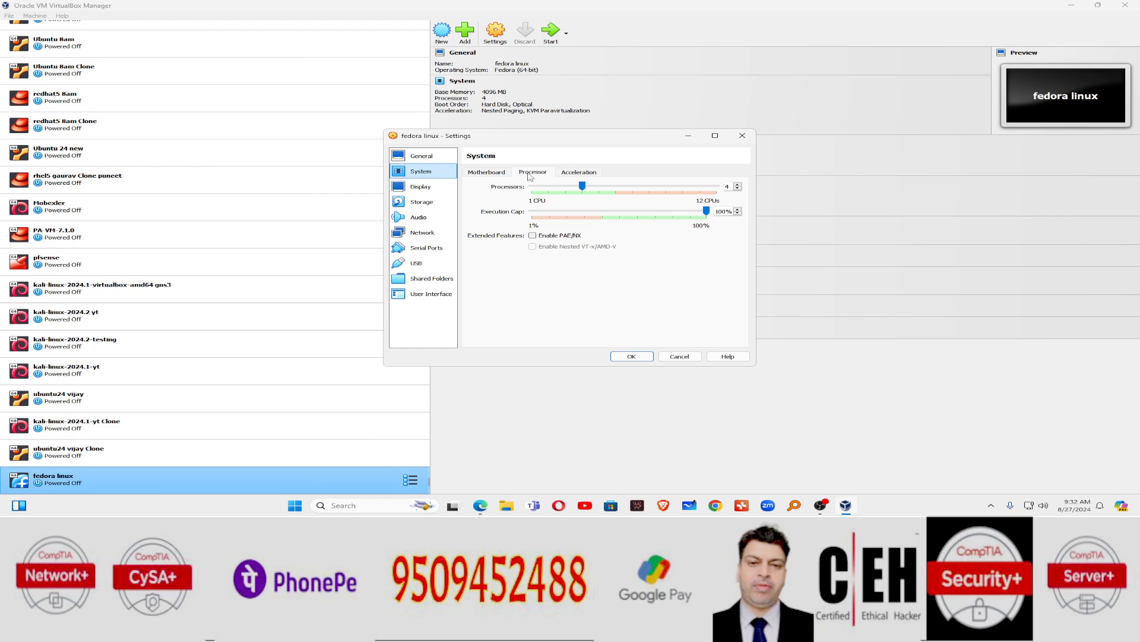
click(501, 173)
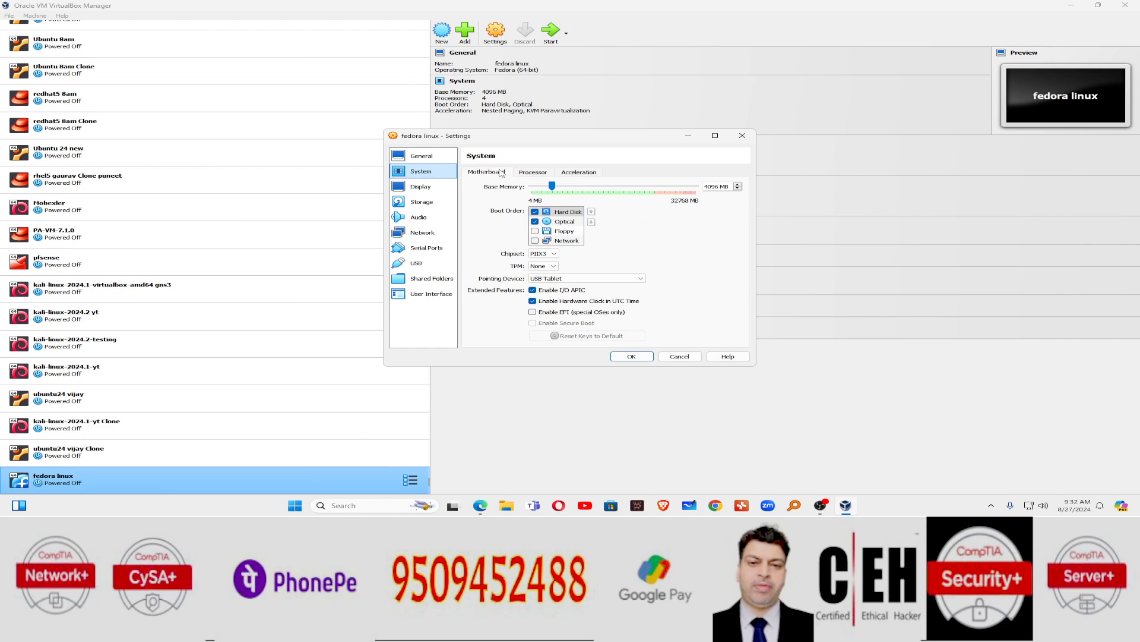
click(635, 356)
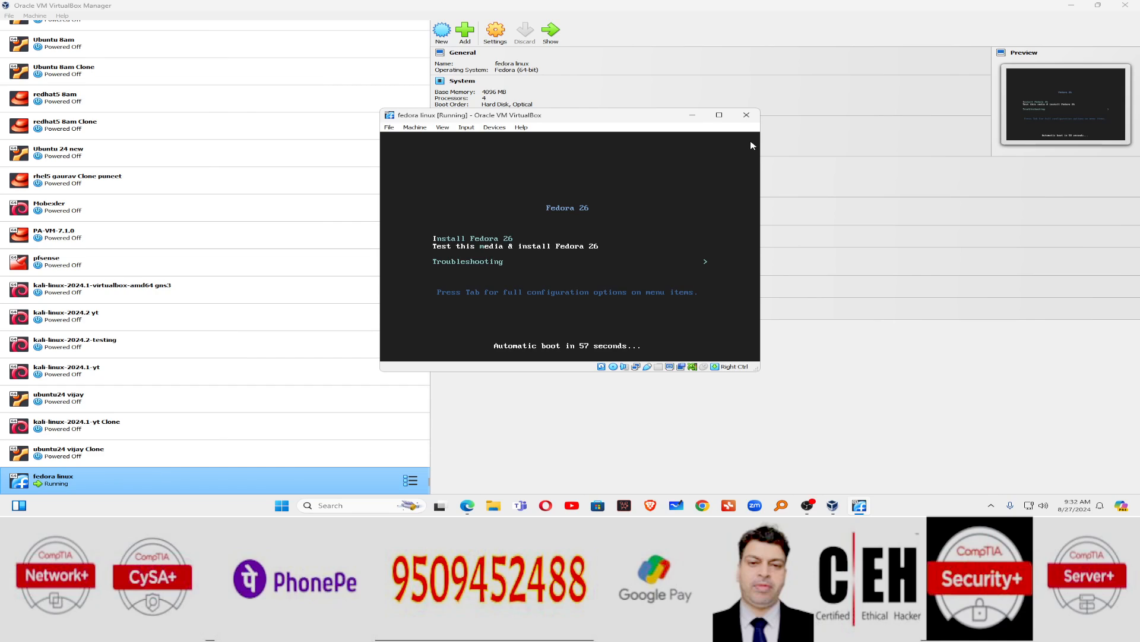
Step: Choose Install Fedora 26 from the boot menu to launch the installer
key(Up)
key(Down)
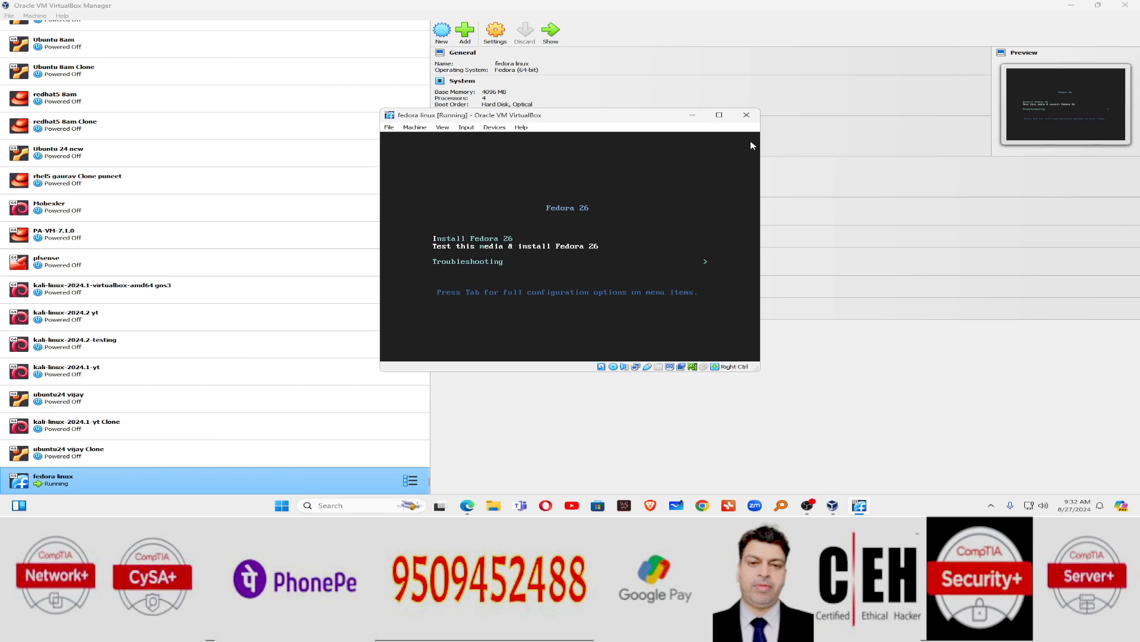
key(Up)
key(Return)
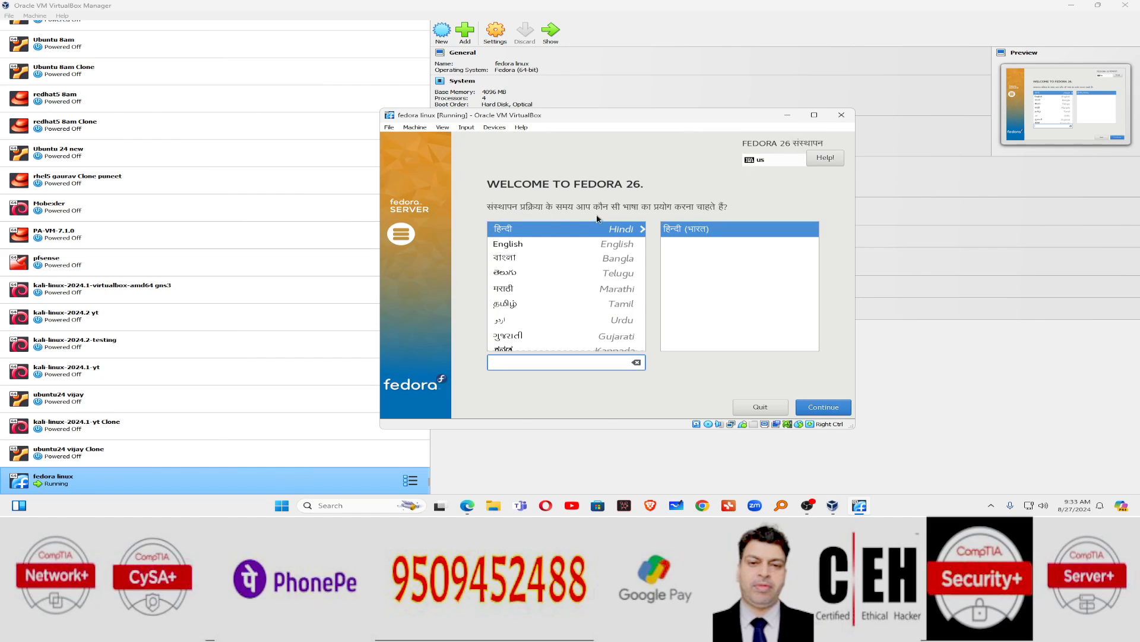
Step: Choose English, select the 15 GiB virtual disk as destination, and begin installation
click(545, 244)
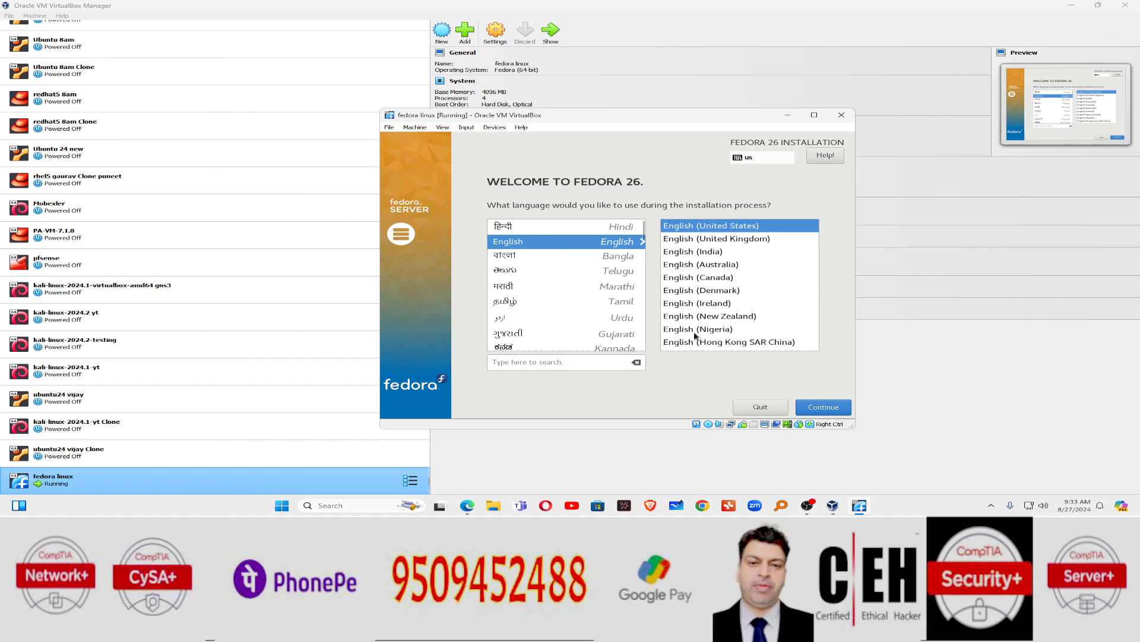
click(826, 408)
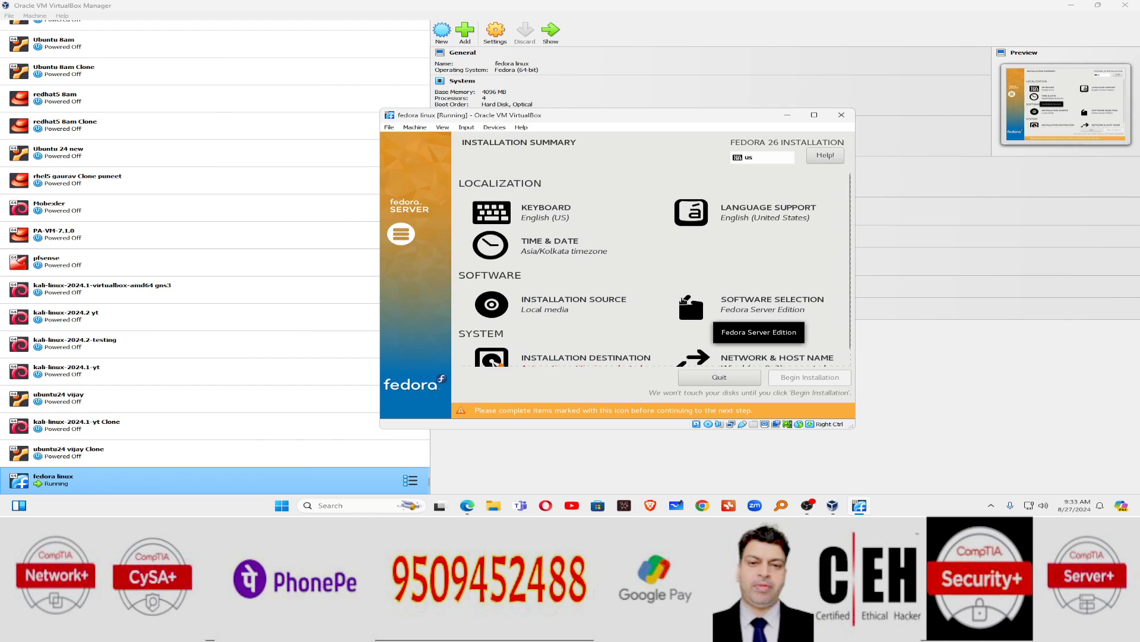
scroll(683, 300, down, 1)
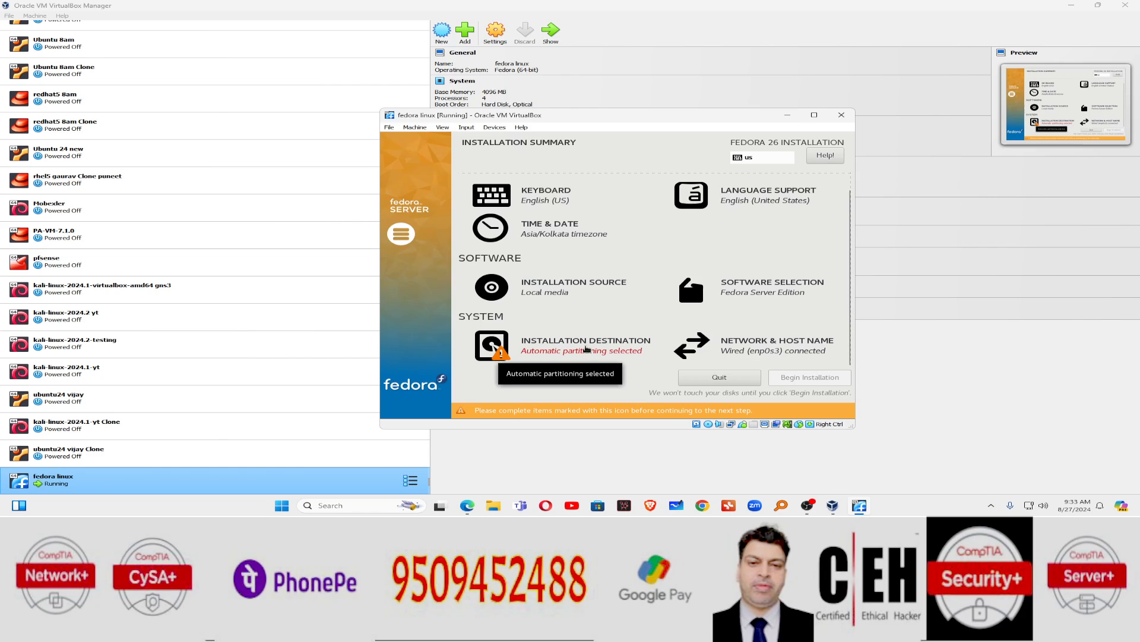
click(517, 349)
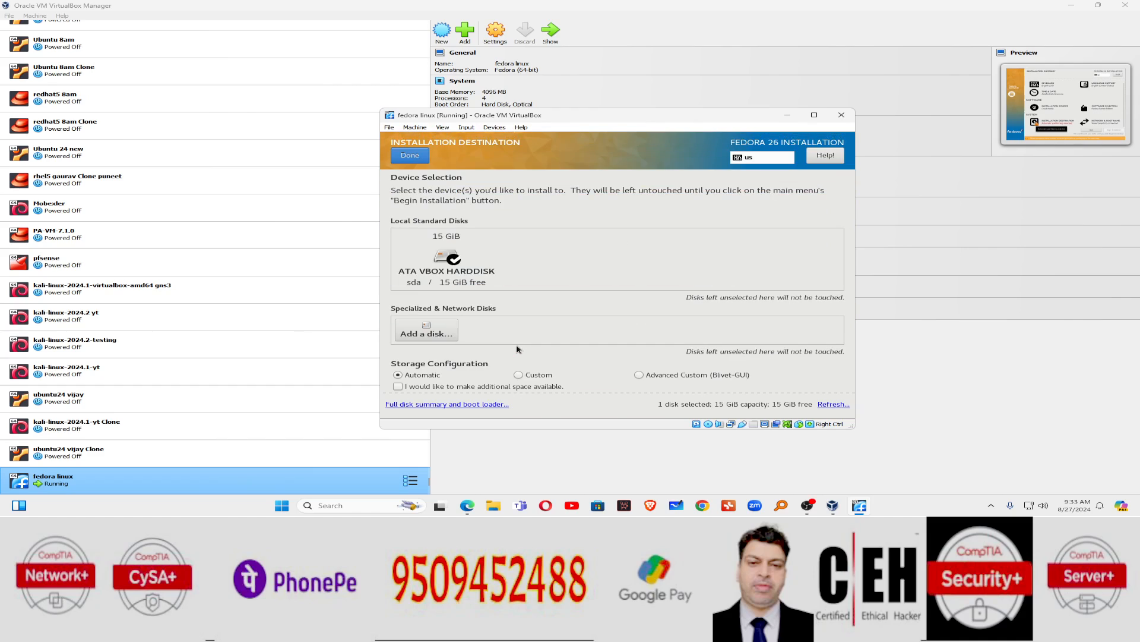
click(452, 270)
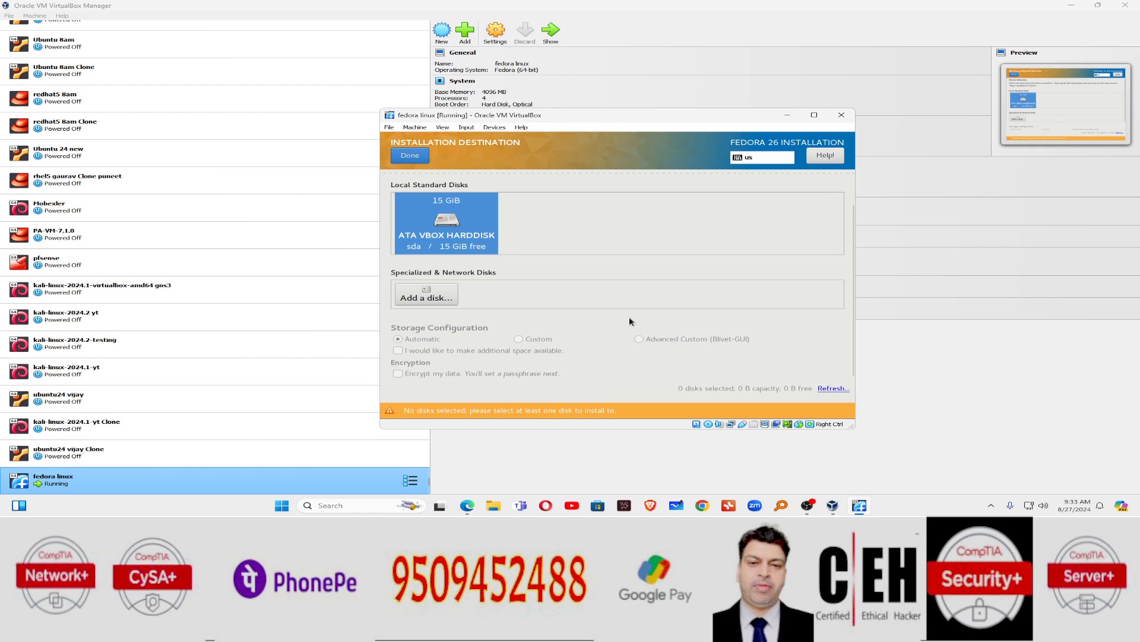
click(405, 154)
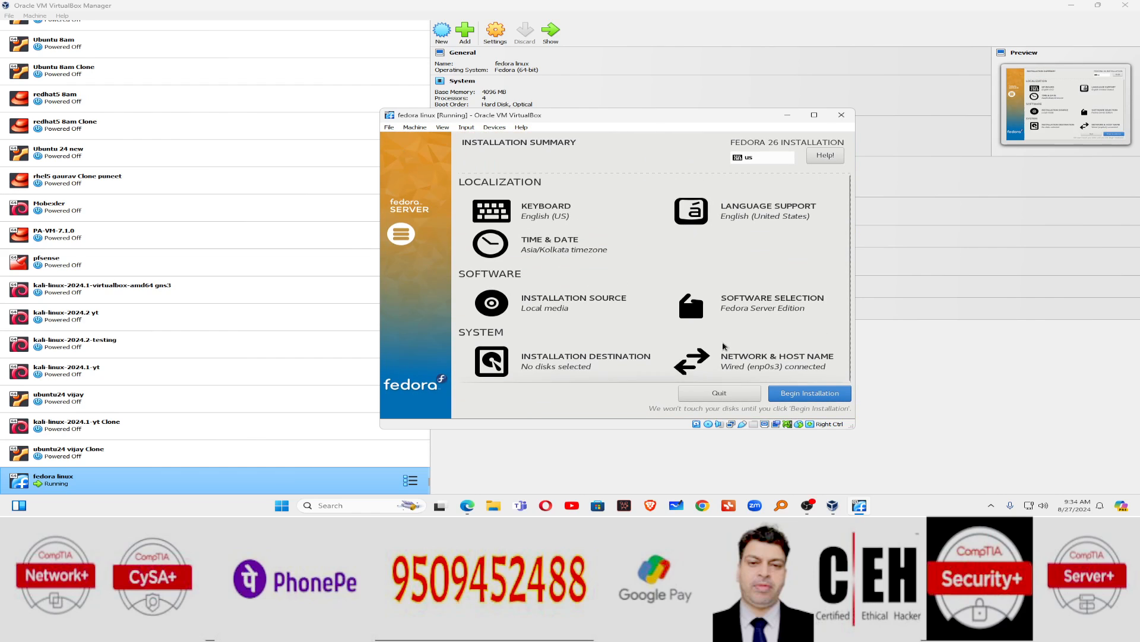
click(804, 394)
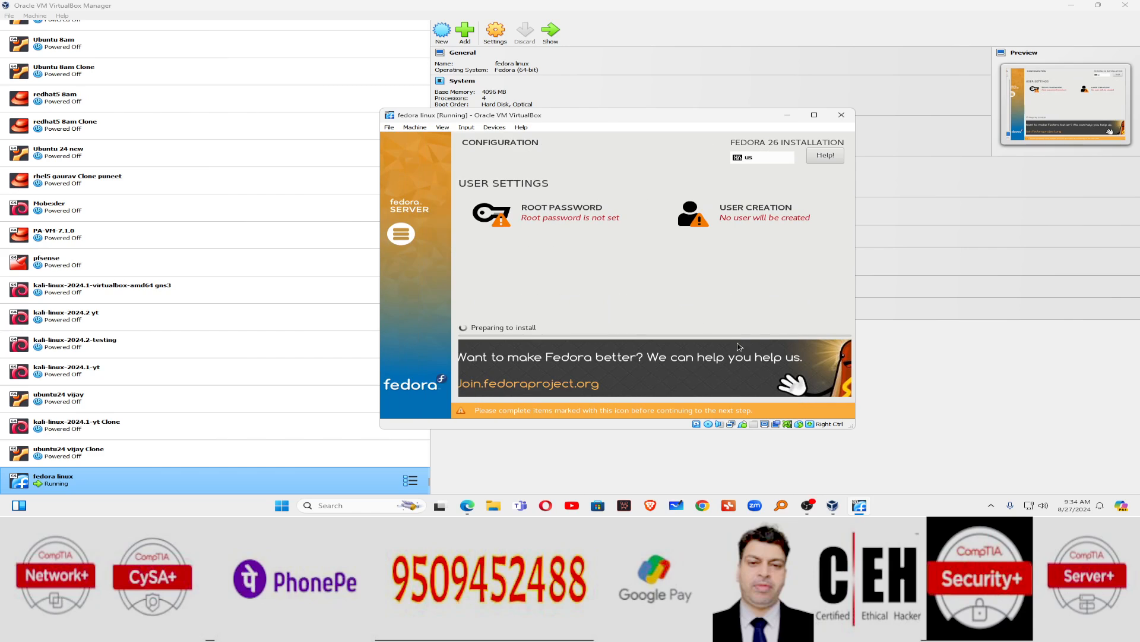
Step: Enter the root password and its confirmation, then accept it
click(577, 217)
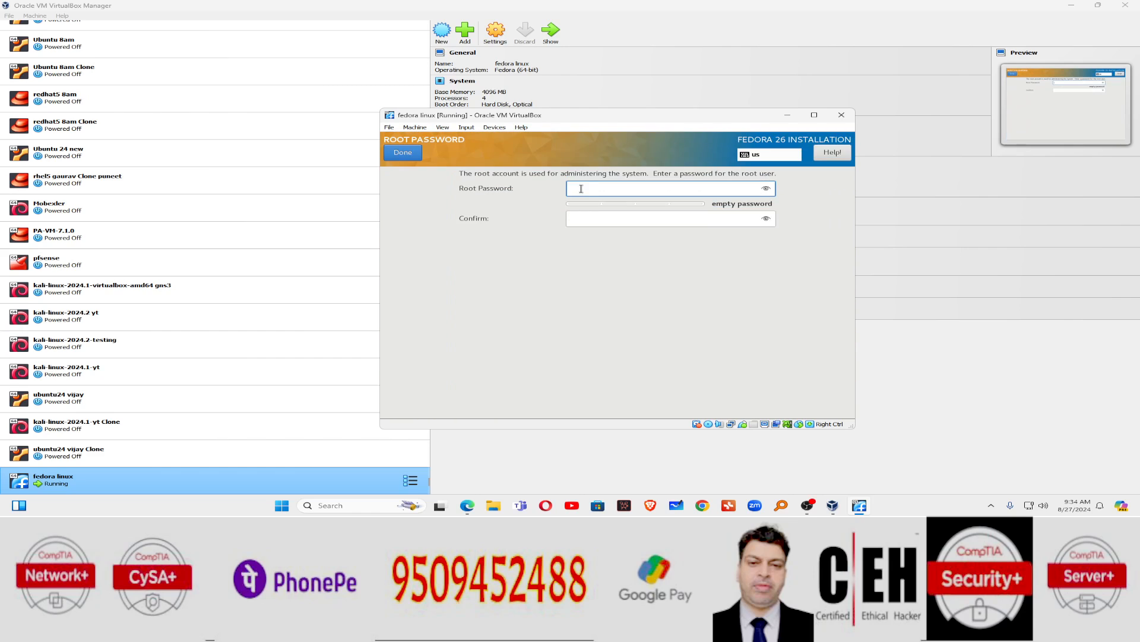
text(•••••••••••••)
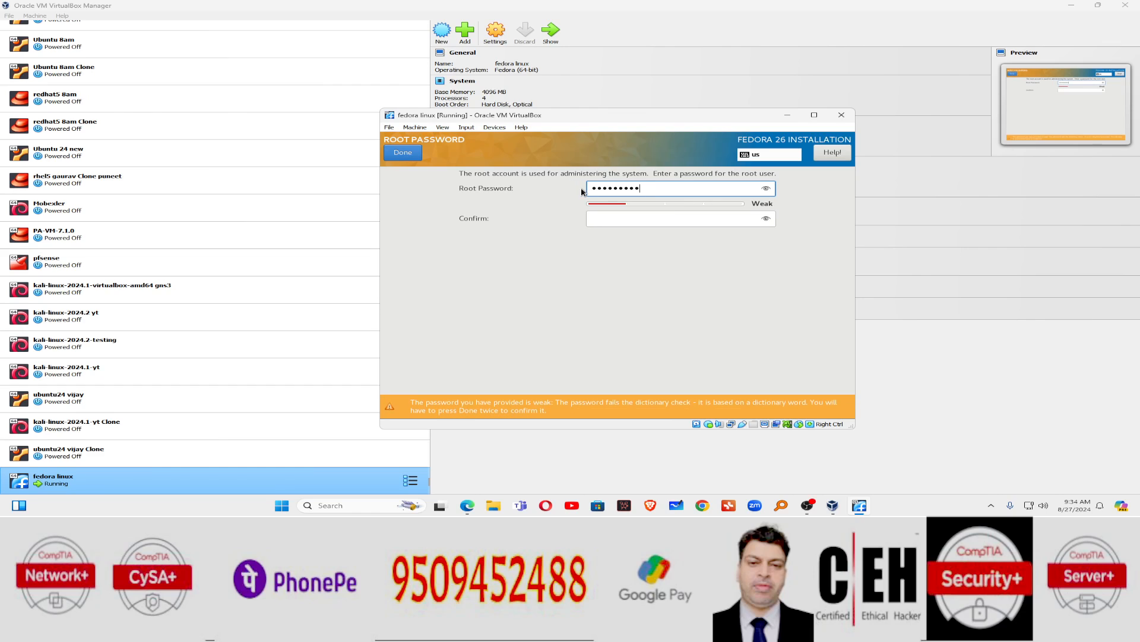
key(Tab)
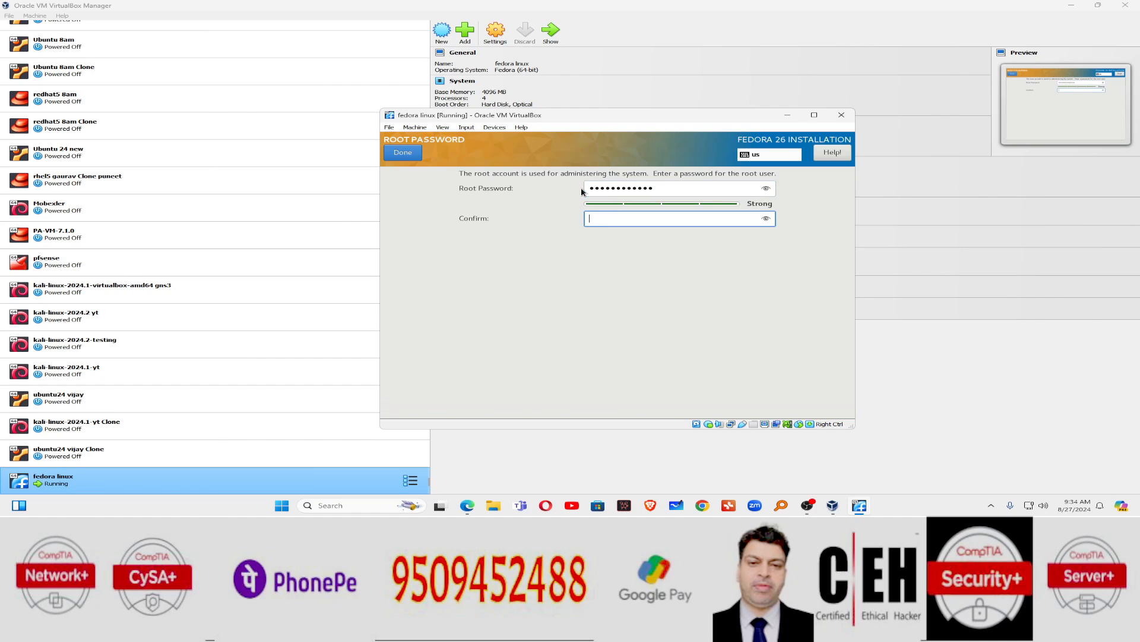
text(•••••••••••)
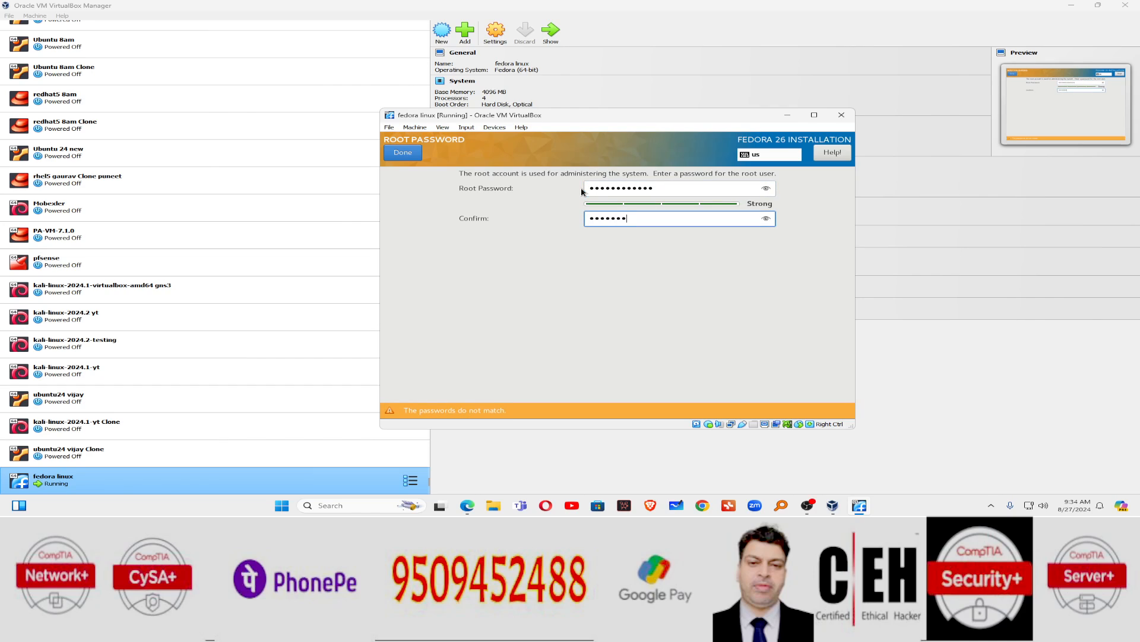
text(••)
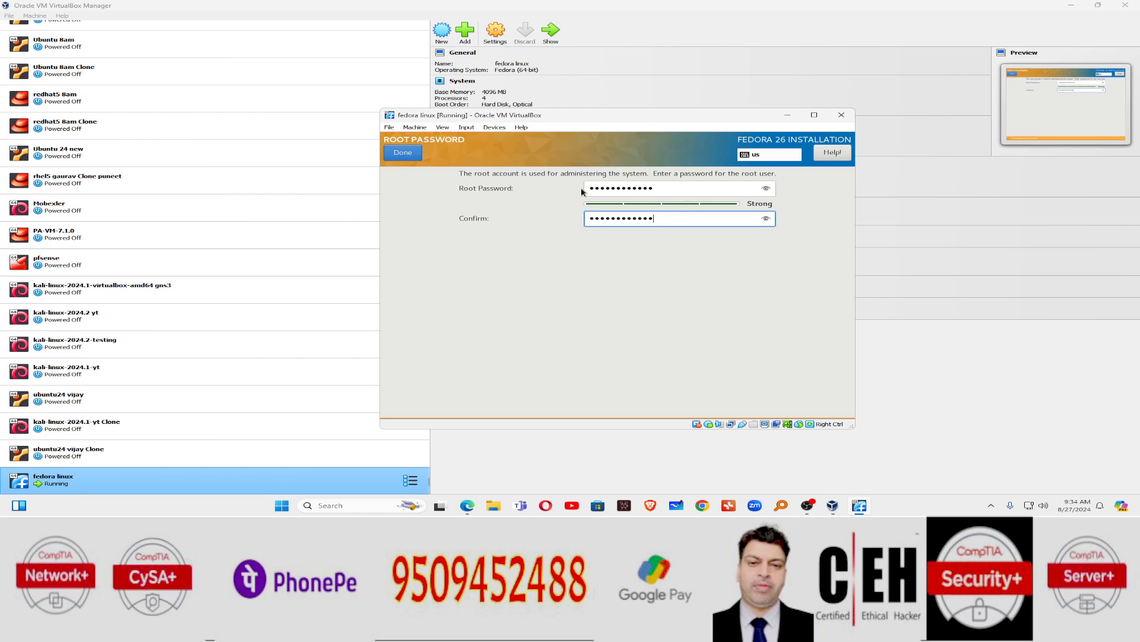
click(415, 154)
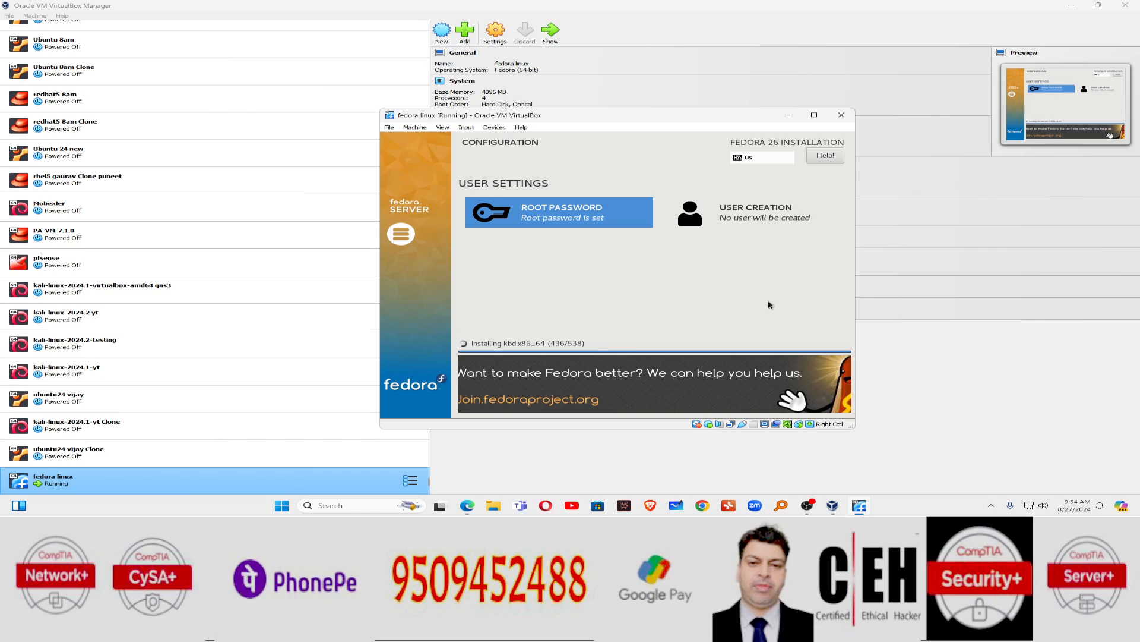
Step: Move the VM window up and left while the package installation completes
drag(712, 115, 696, 61)
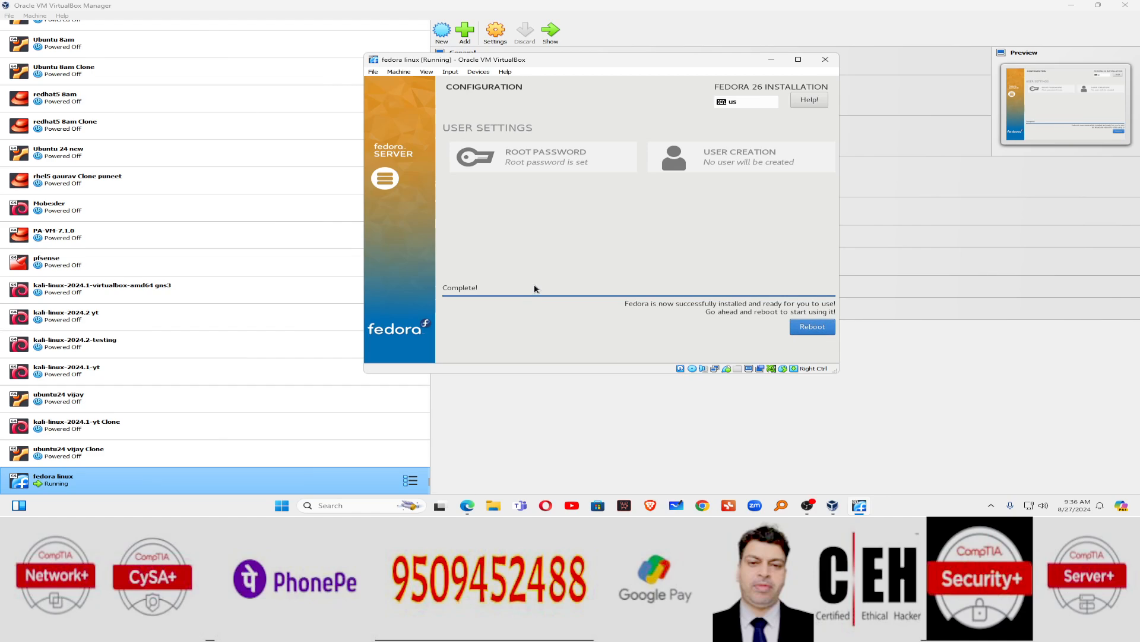
Step: Reboot the VM into the newly installed Fedora 26 Server
click(814, 328)
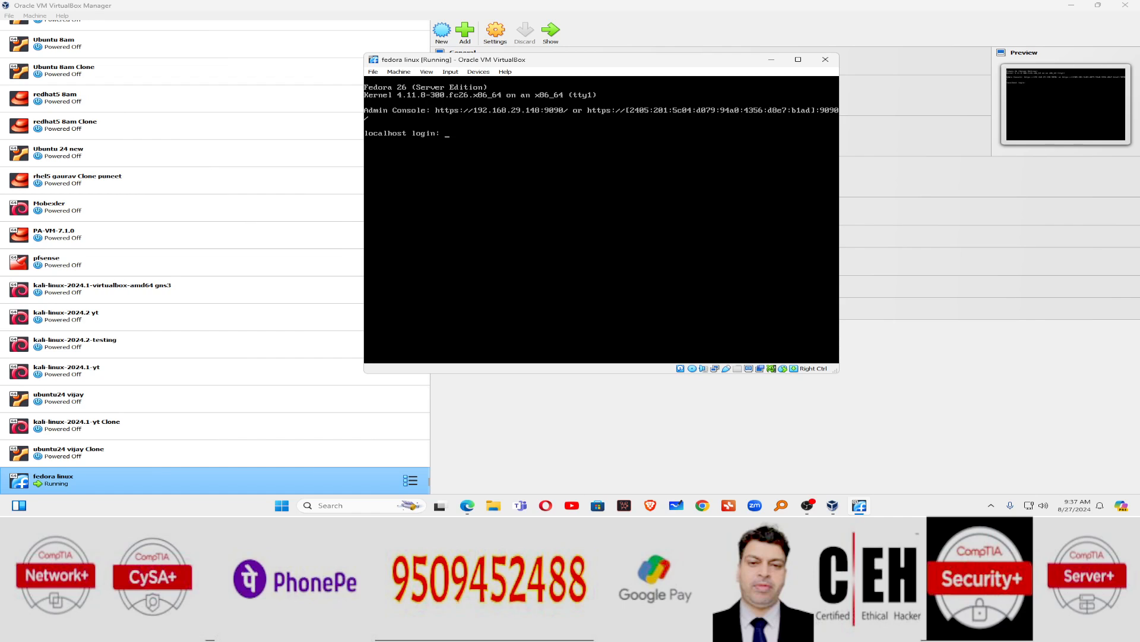
Step: Open a new Edge tab, then check the VM console for the server's IP address
click(1071, 5)
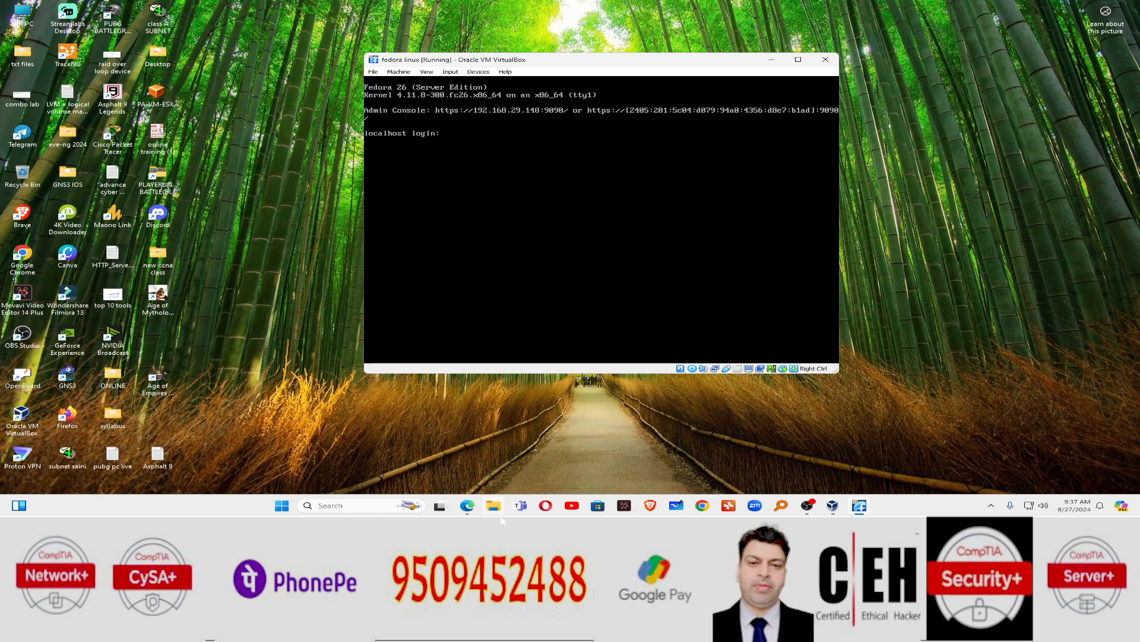
click(464, 509)
click(706, 9)
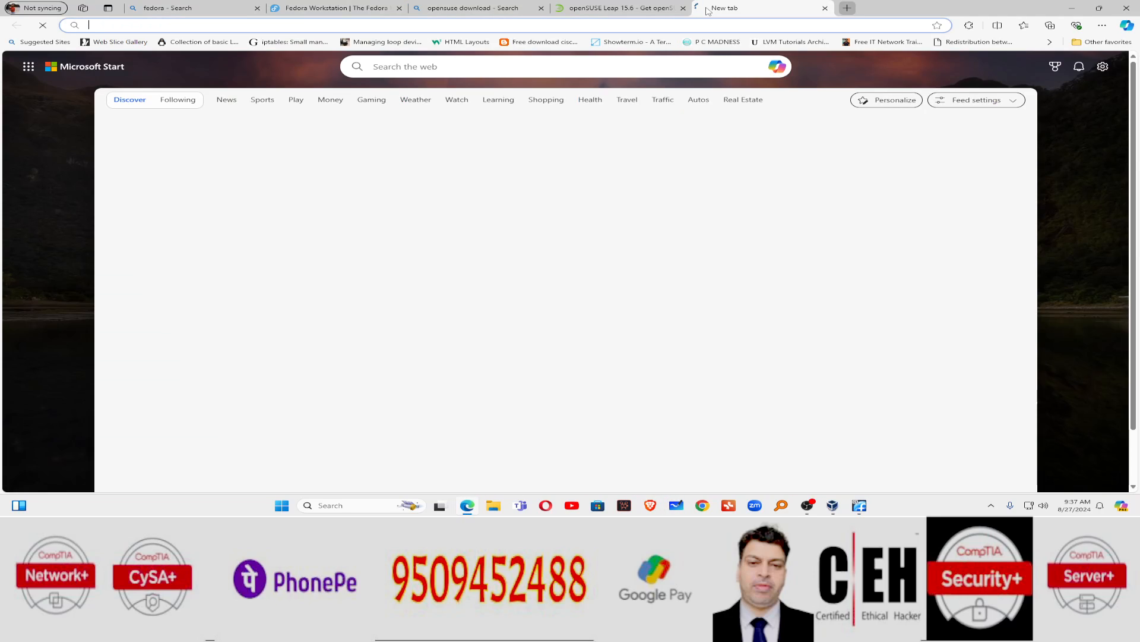
text(192.168.29.232)
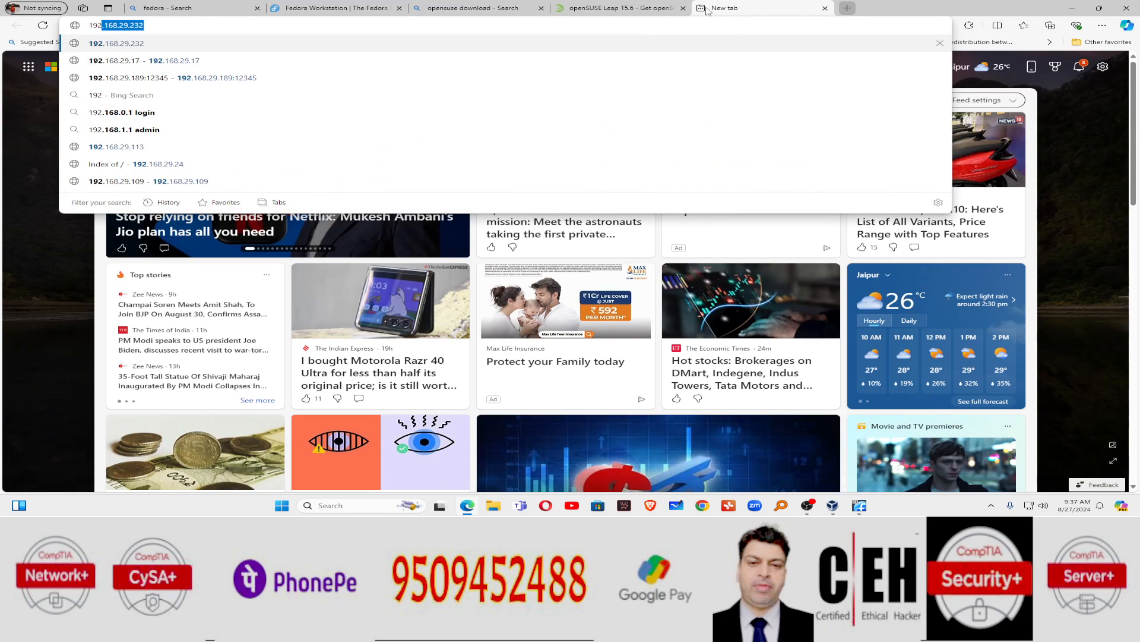
key(End)
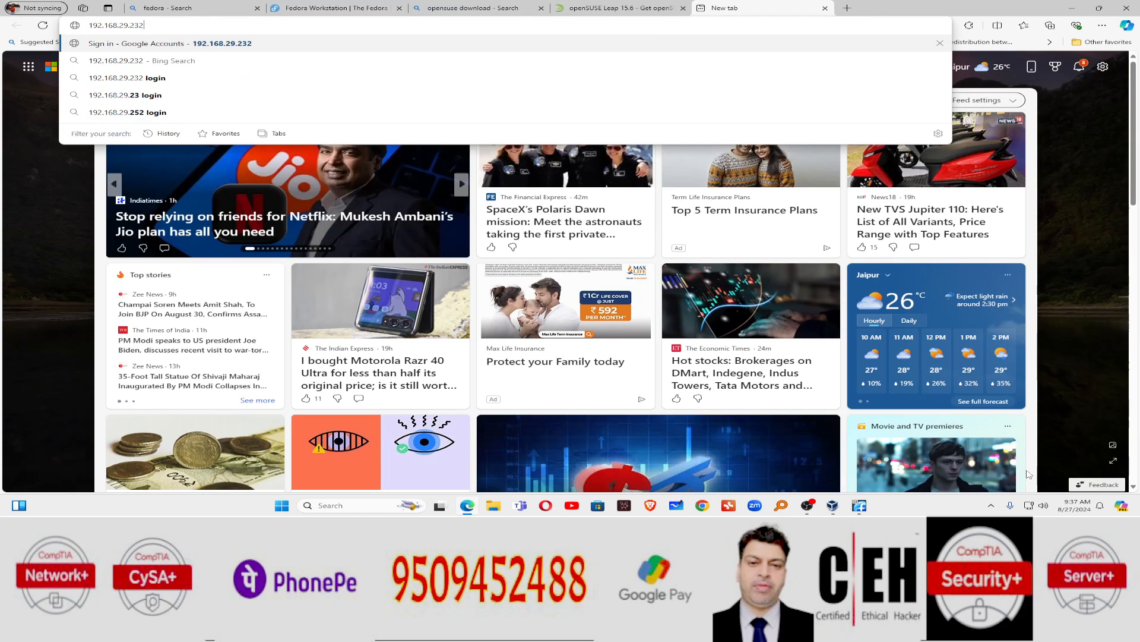
click(835, 507)
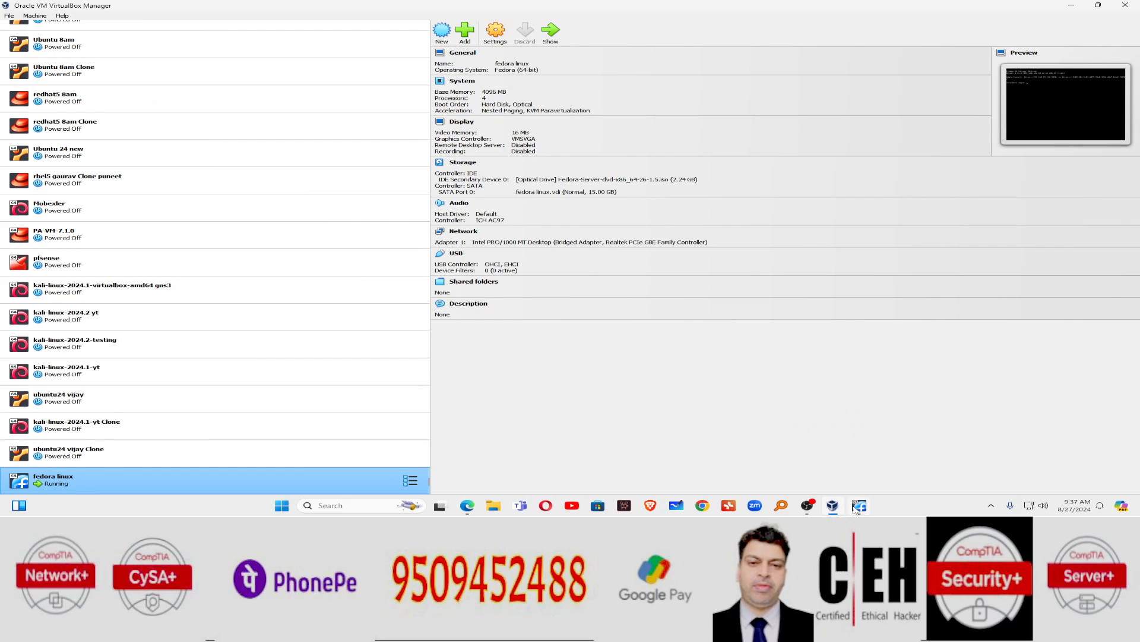
click(862, 506)
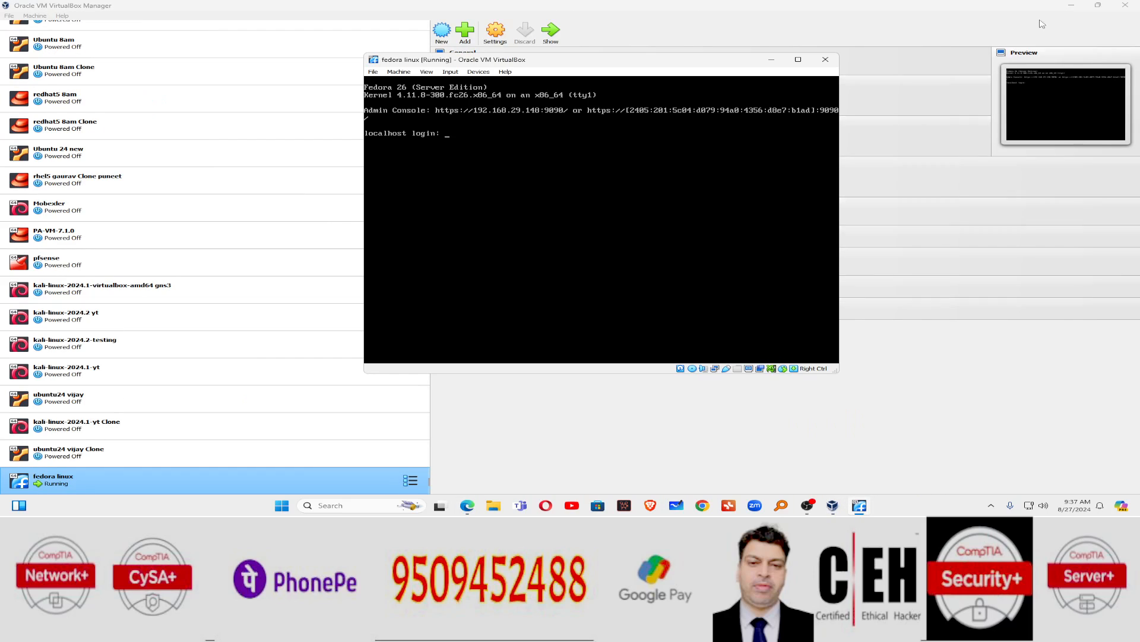
click(1072, 6)
Step: Load 192.168.29.148:9090 in Edge and proceed past the certificate warning
click(469, 26)
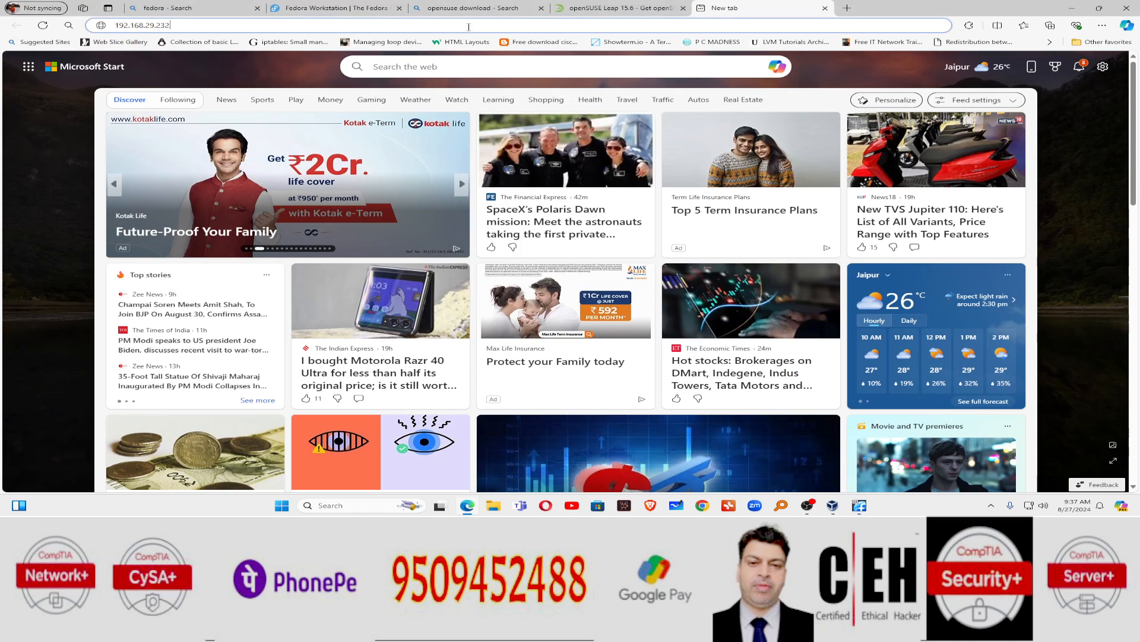
key(BackSpace)
key(BackSpace)
key(BackSpace)
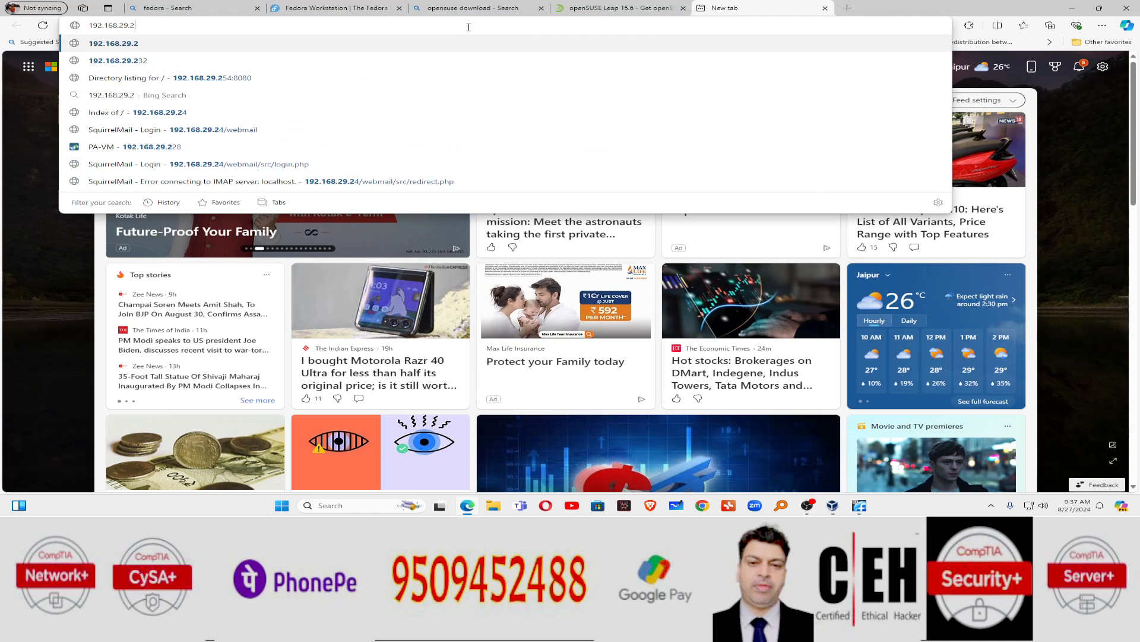
text(1)
text(4)
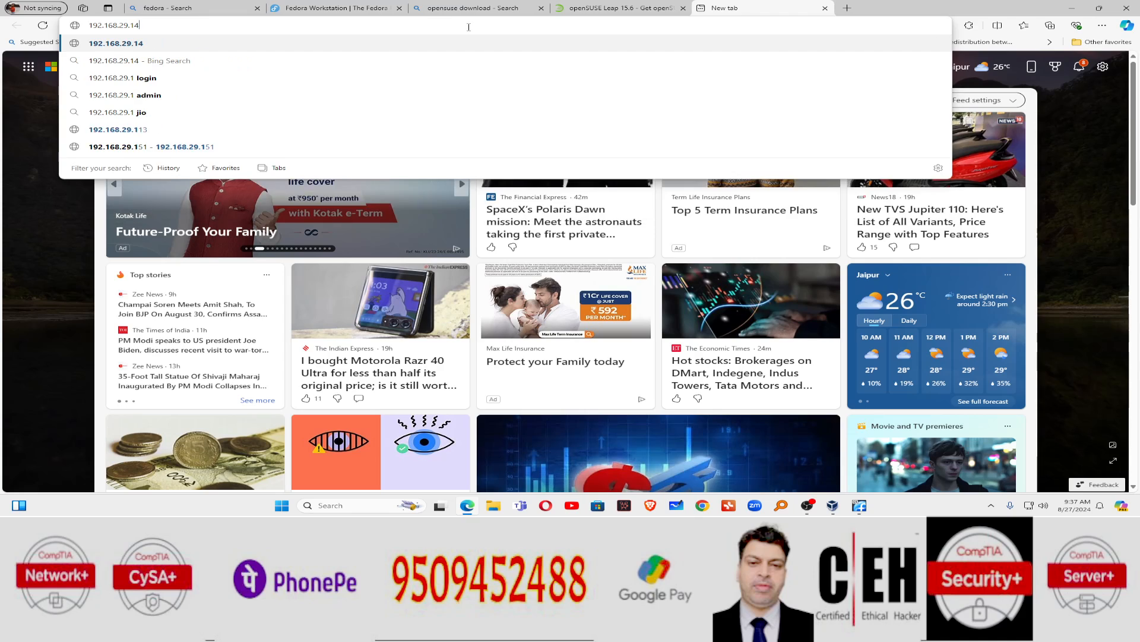
text(8:9090)
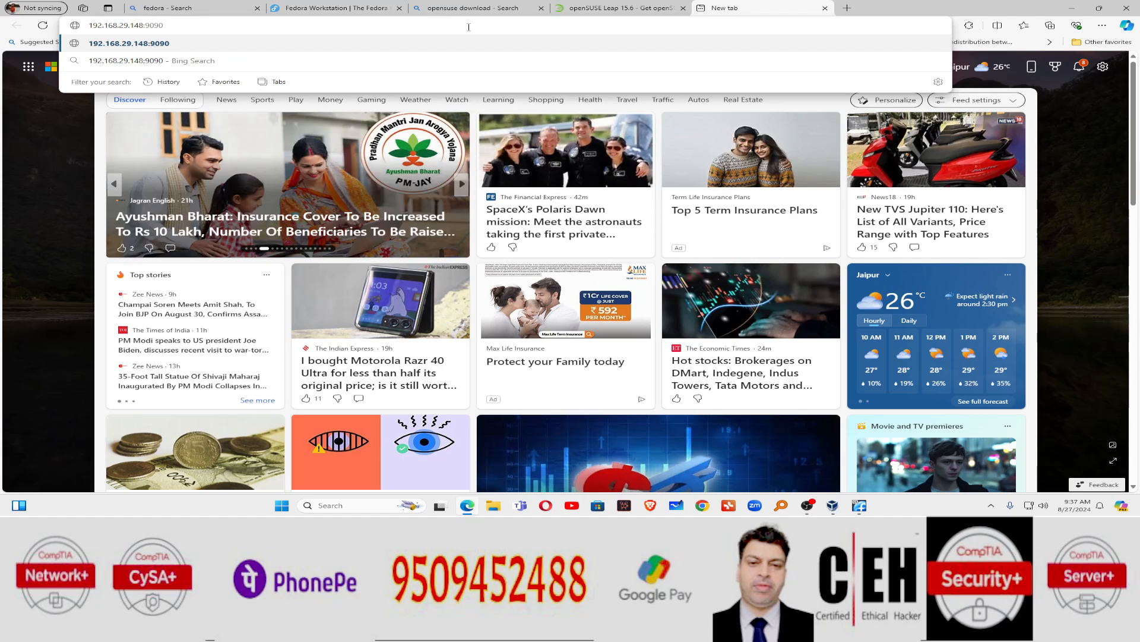
key(Return)
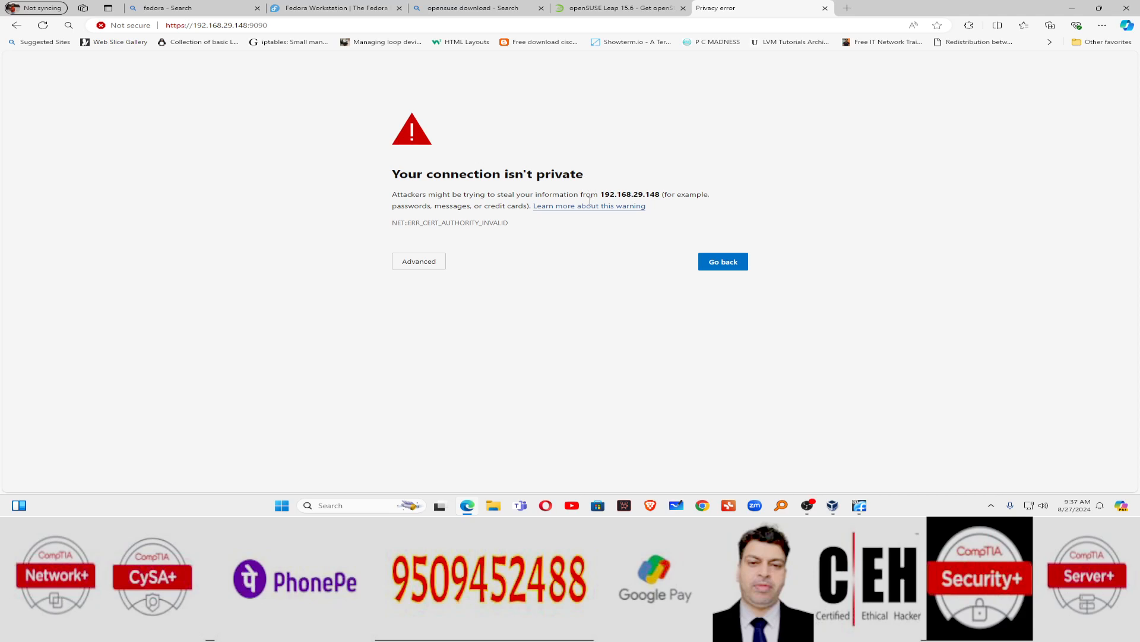
click(437, 262)
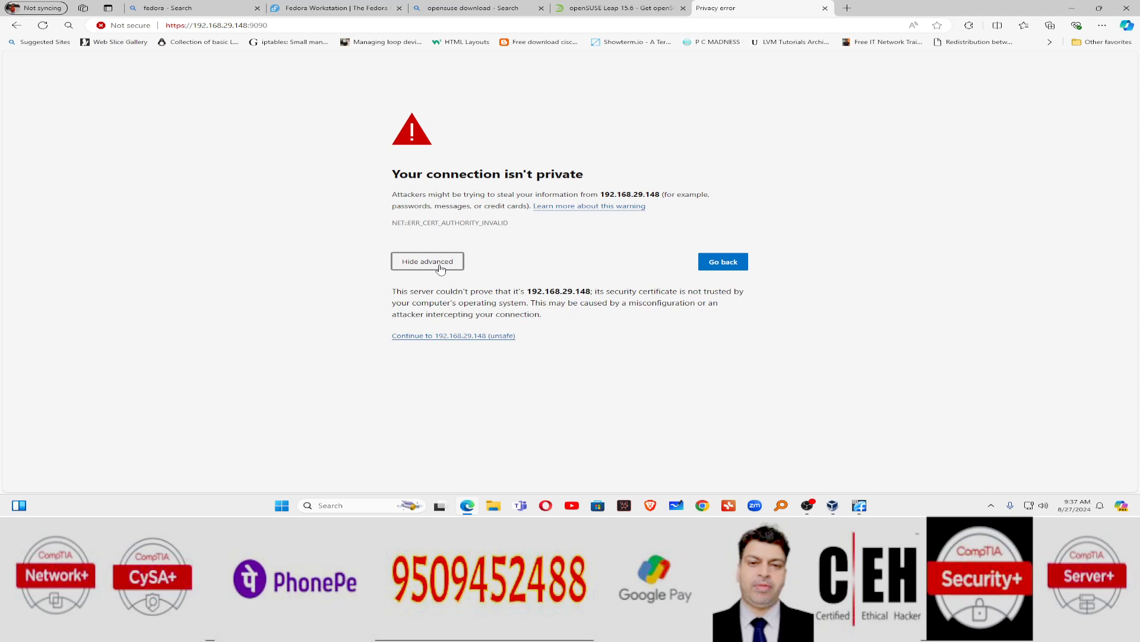
click(469, 336)
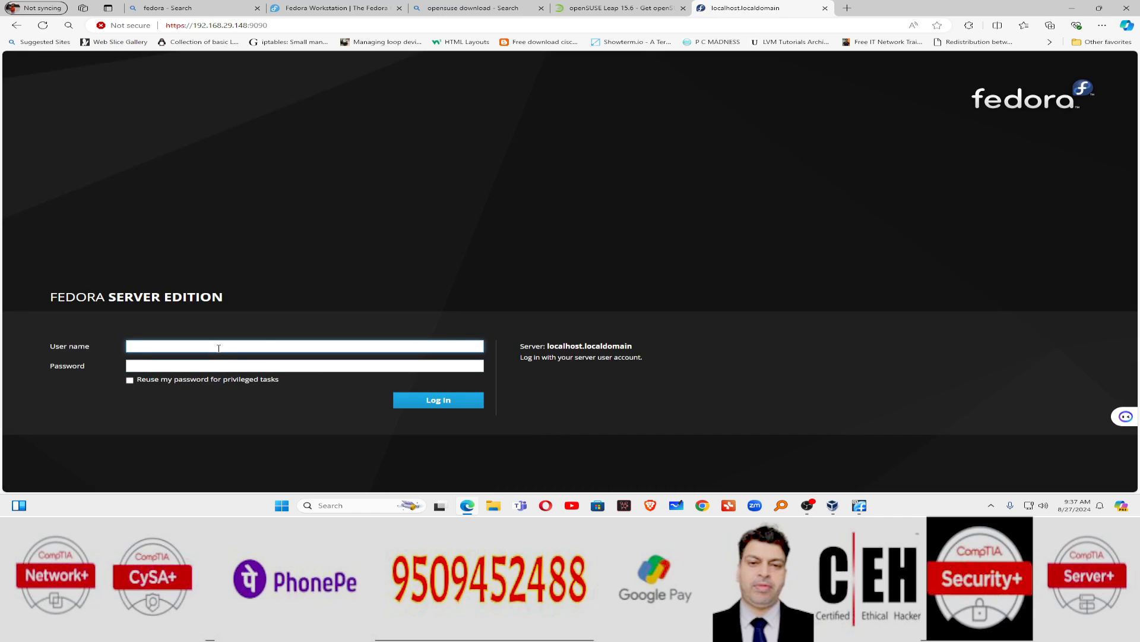
Step: Sign in to Cockpit as root, re-entering the password after the first attempt fails
text(root)
key(Tab)
text(redh)
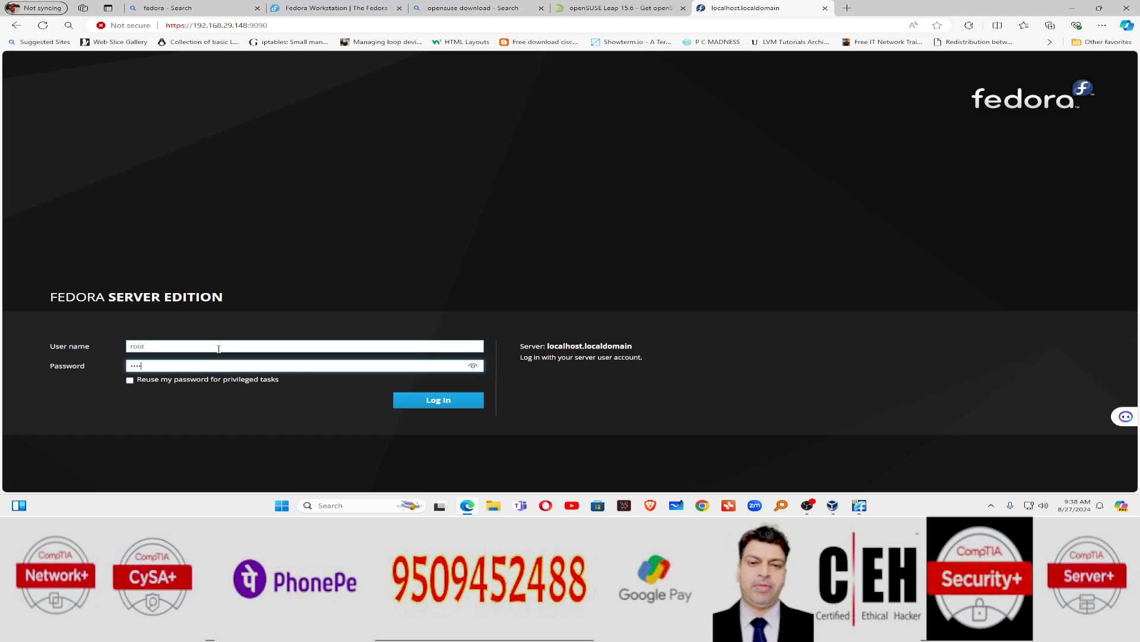
text(at)
key(Return)
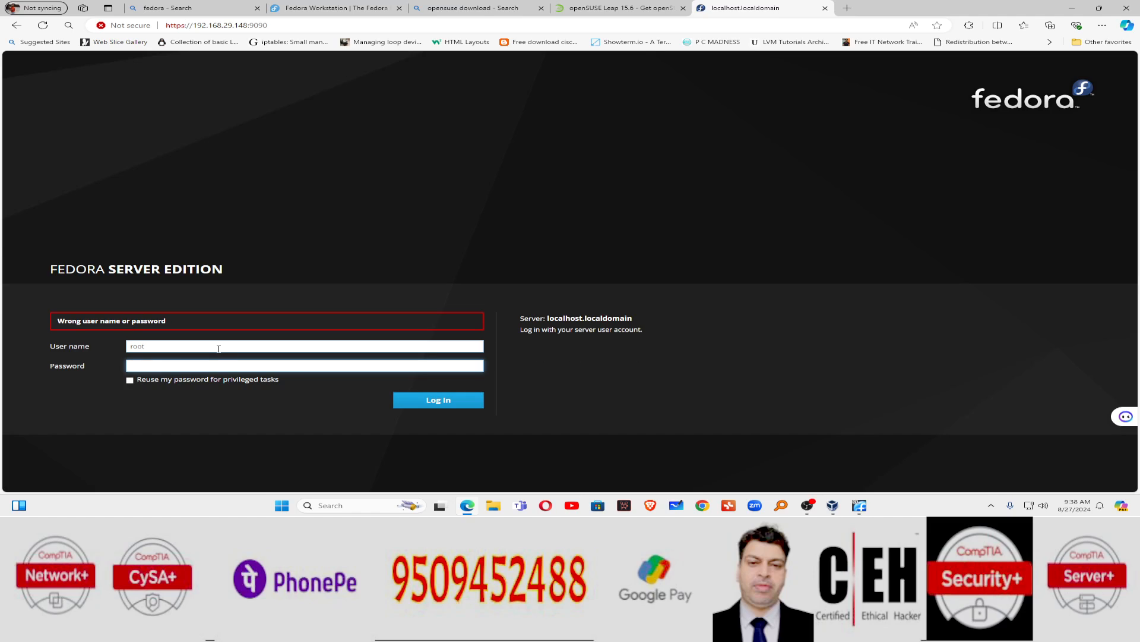
text(re)
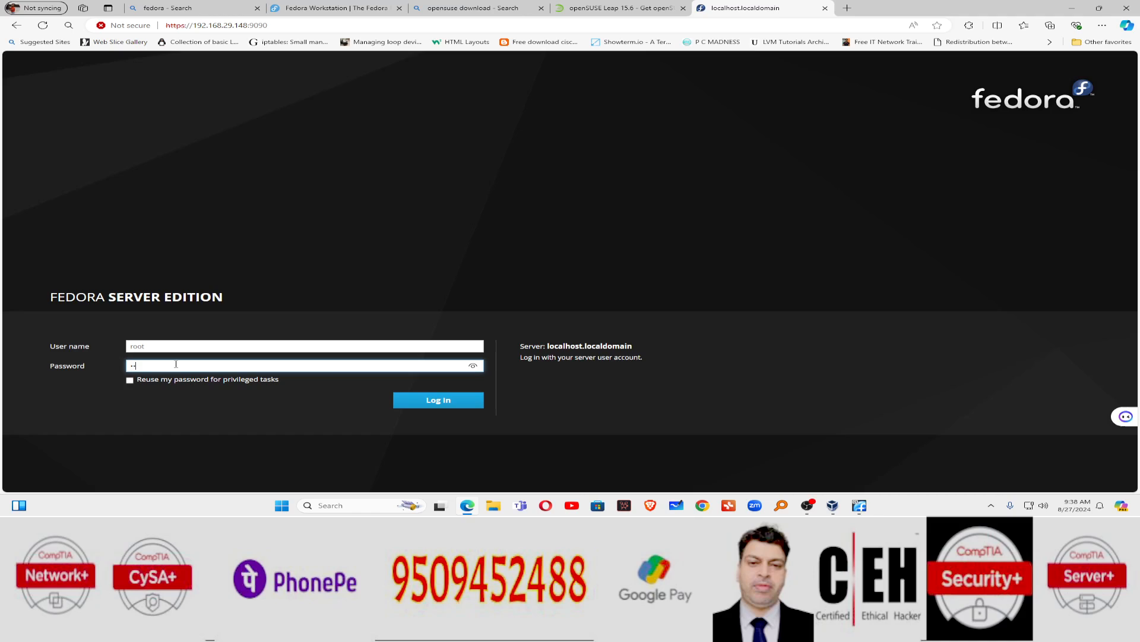
text(dhat)
click(453, 409)
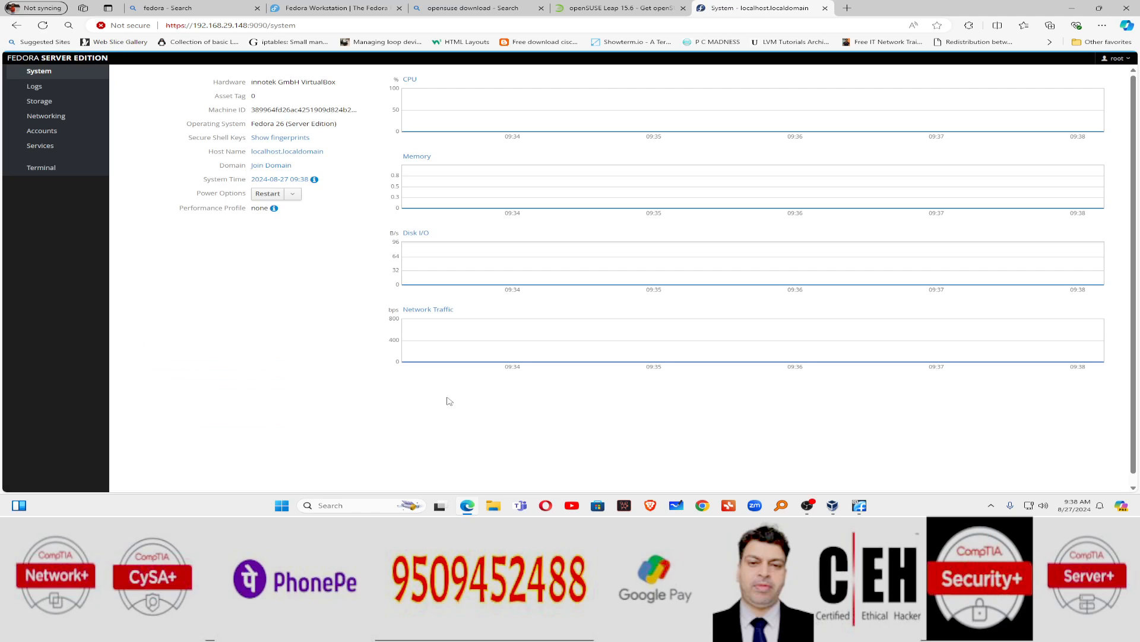
Step: Browse Cockpit's Storage, Accounts and Services pages, then open the Terminal page
scroll(348, 226, up, 1)
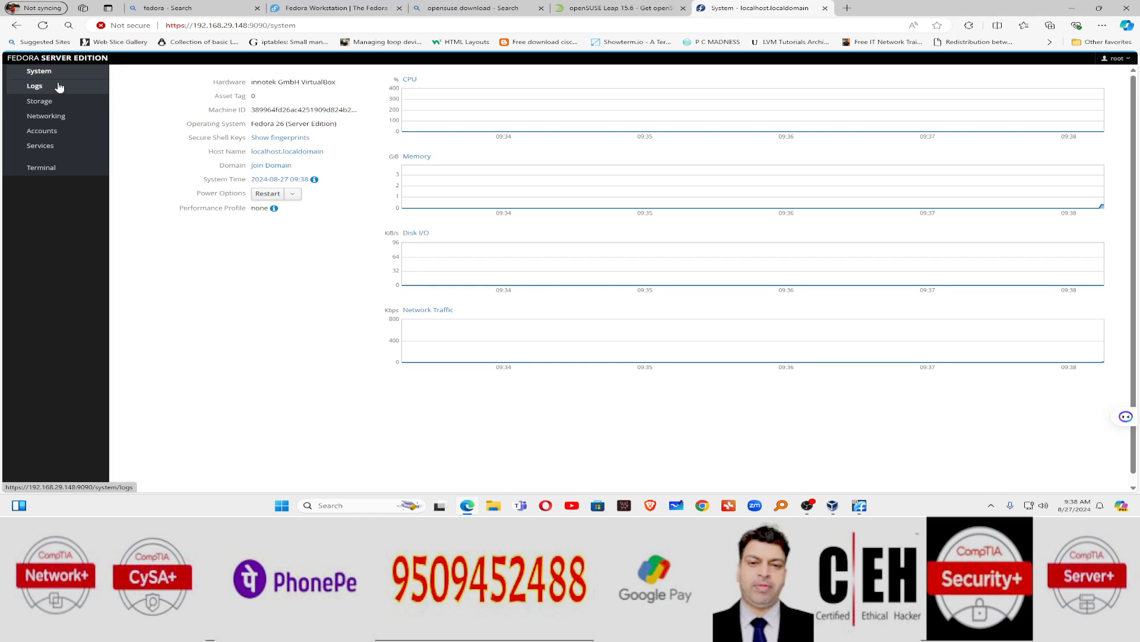
click(52, 101)
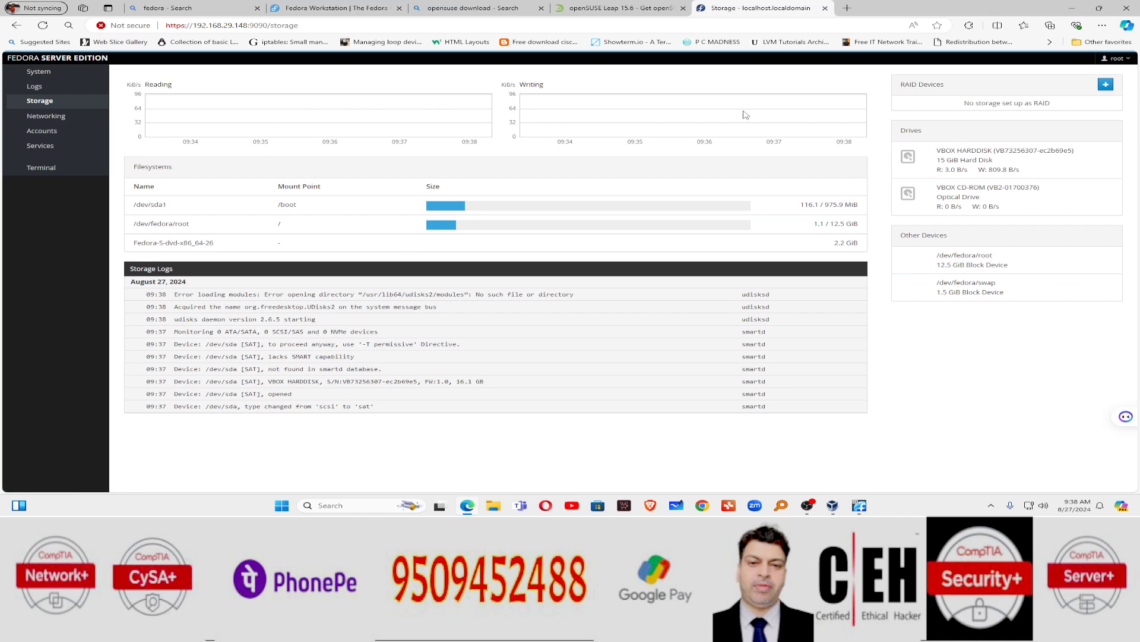
click(47, 131)
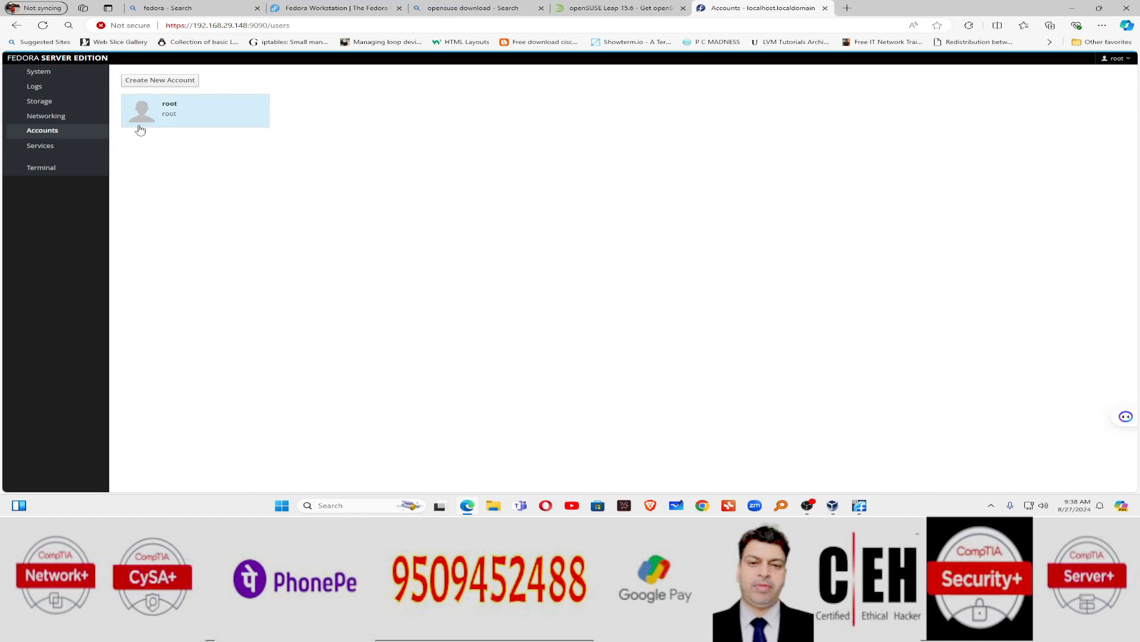
click(89, 152)
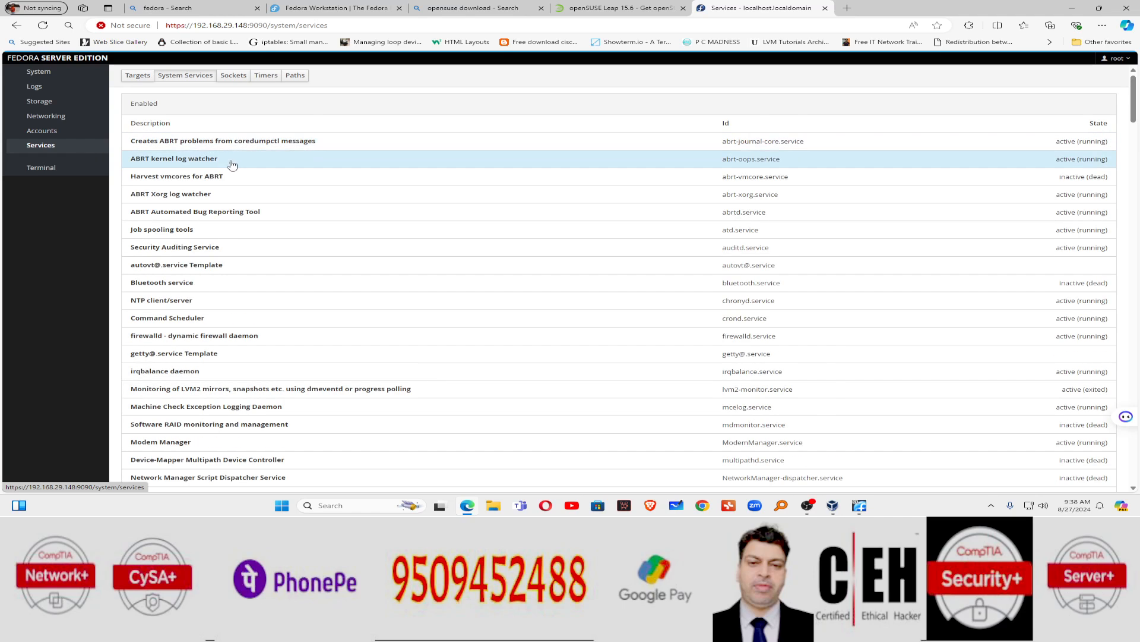
scroll(233, 166, down, 5)
scroll(214, 188, up, 5)
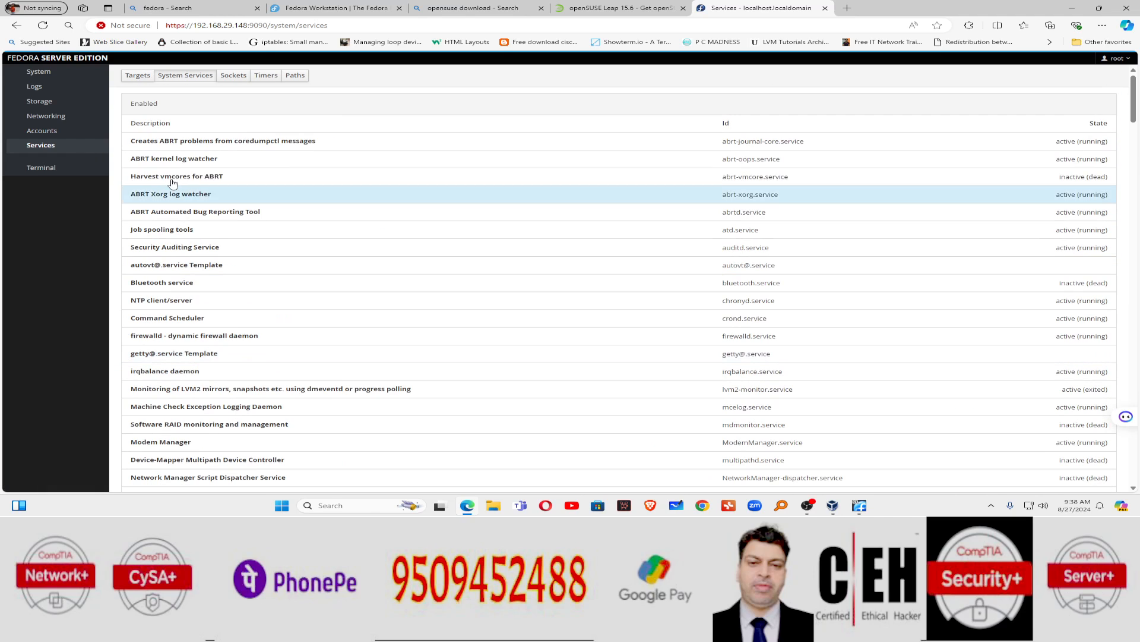
click(77, 170)
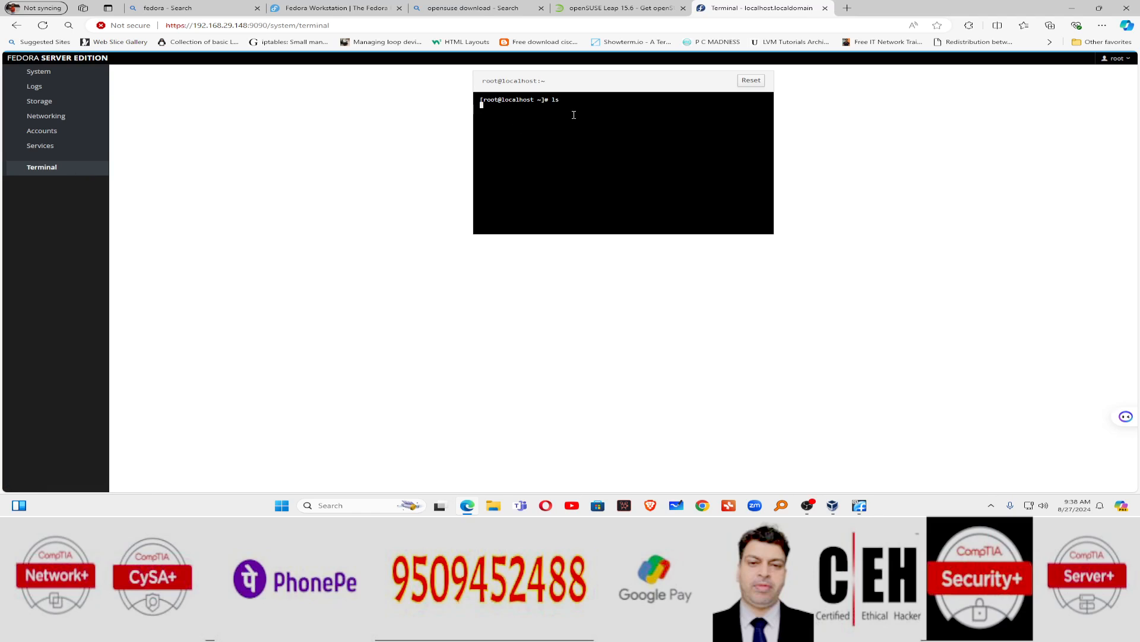
Step: Run ifconfig, ls -l, cal and date in the Cockpit terminal
text(ifconfig)
key(Return)
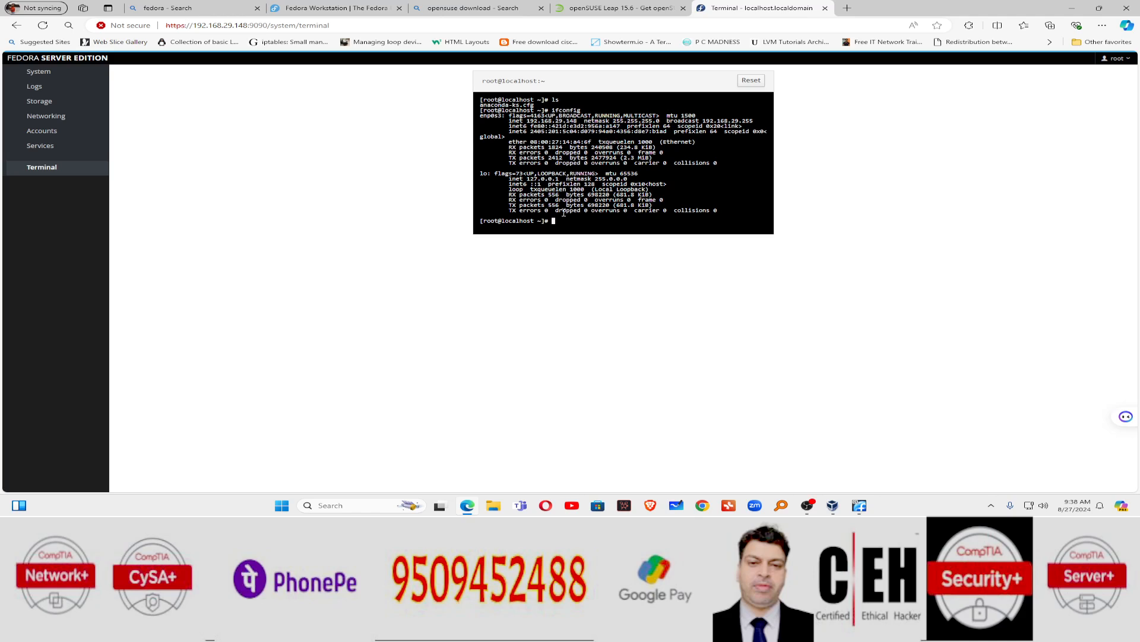
text(ls -l)
key(Return)
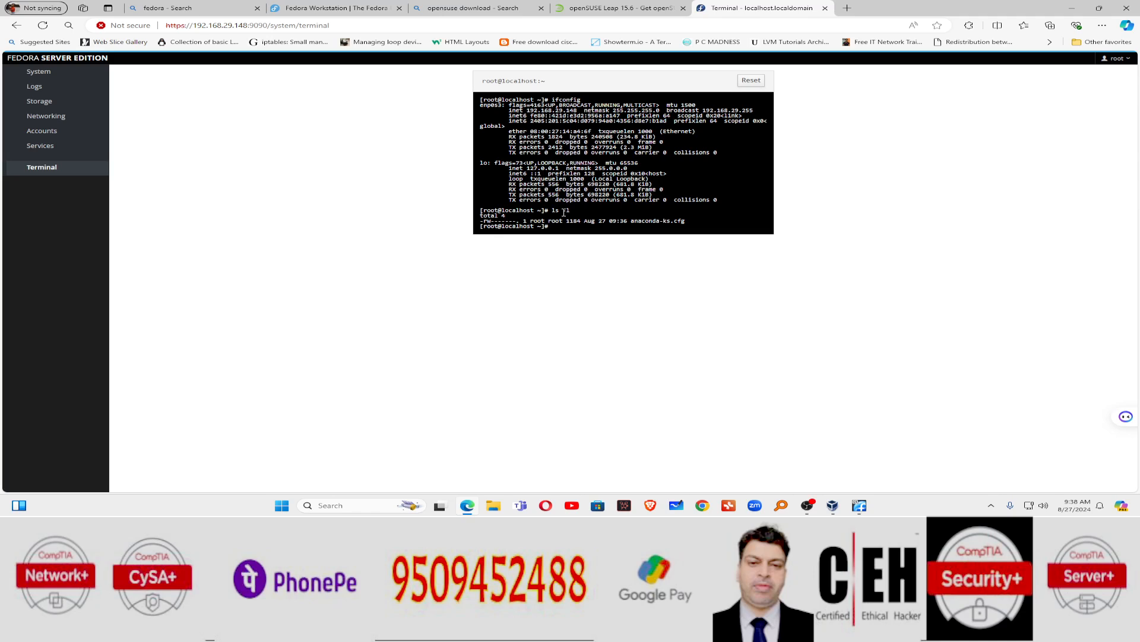
key(Return)
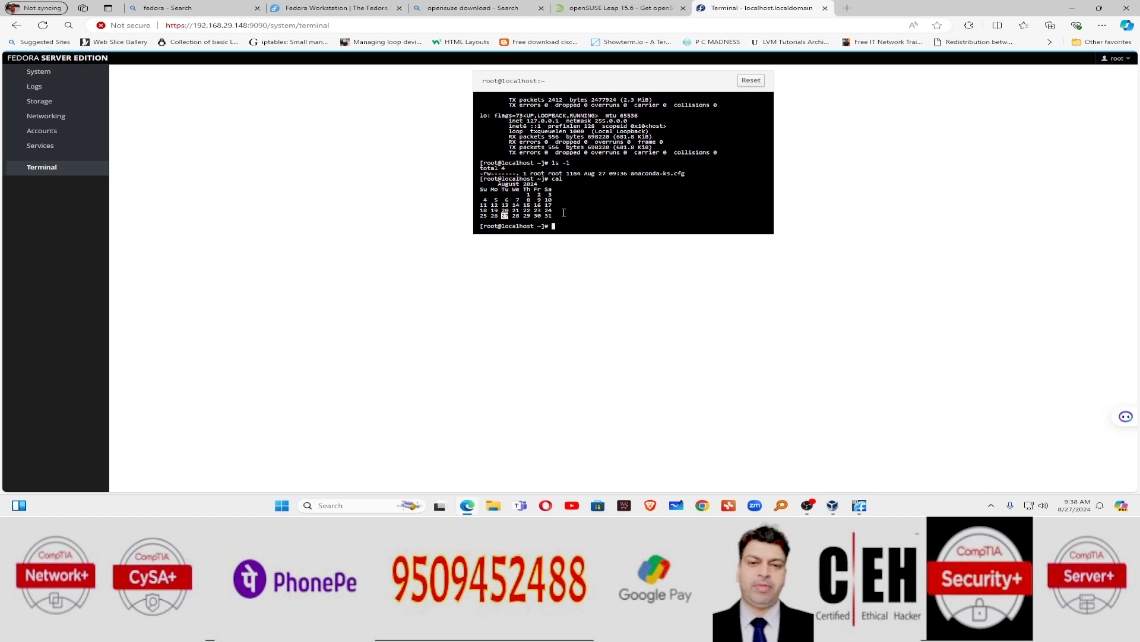
key(Return)
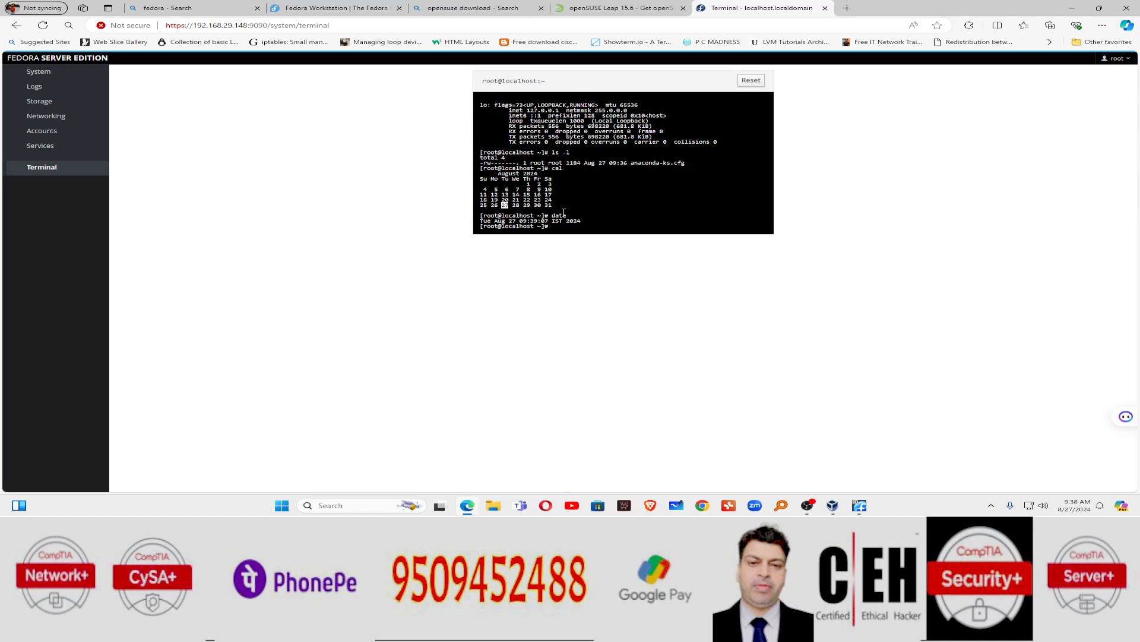
Step: Create a data folder with mkdir, list the home folder with ls and ll, and cd into data
text(mkdir data)
key(Return)
text(ls)
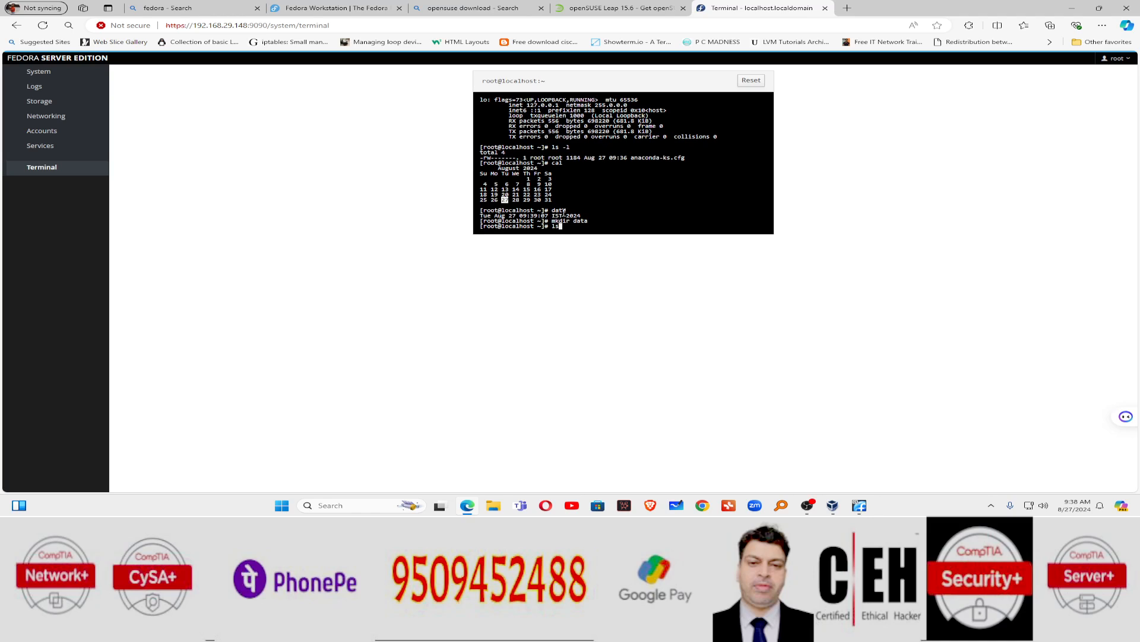
key(Return)
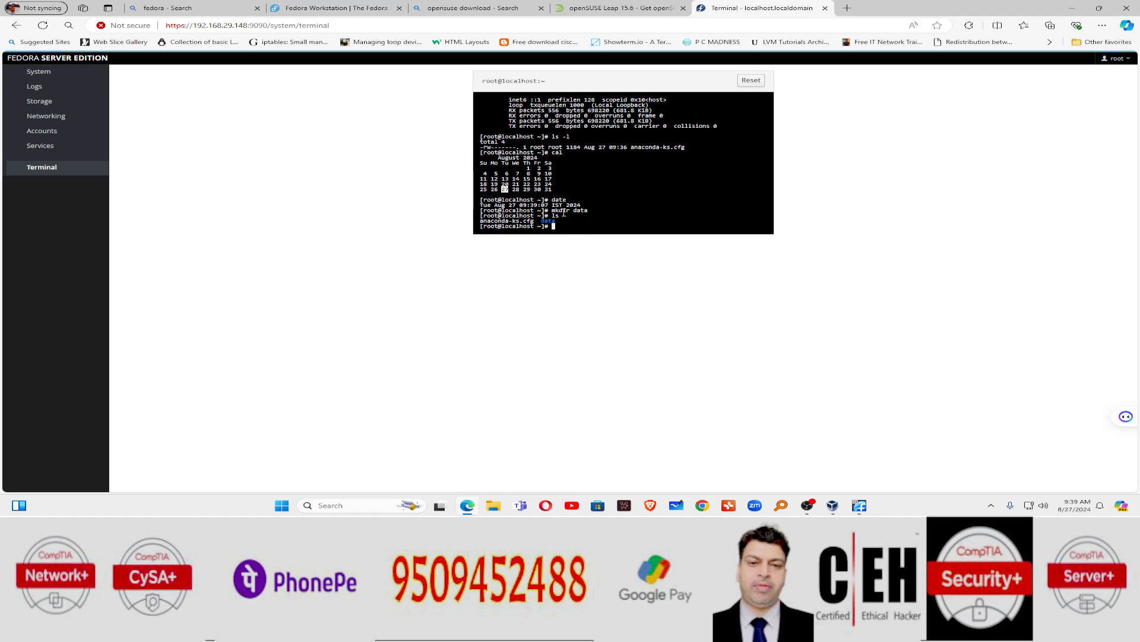
text(ll)
key(Return)
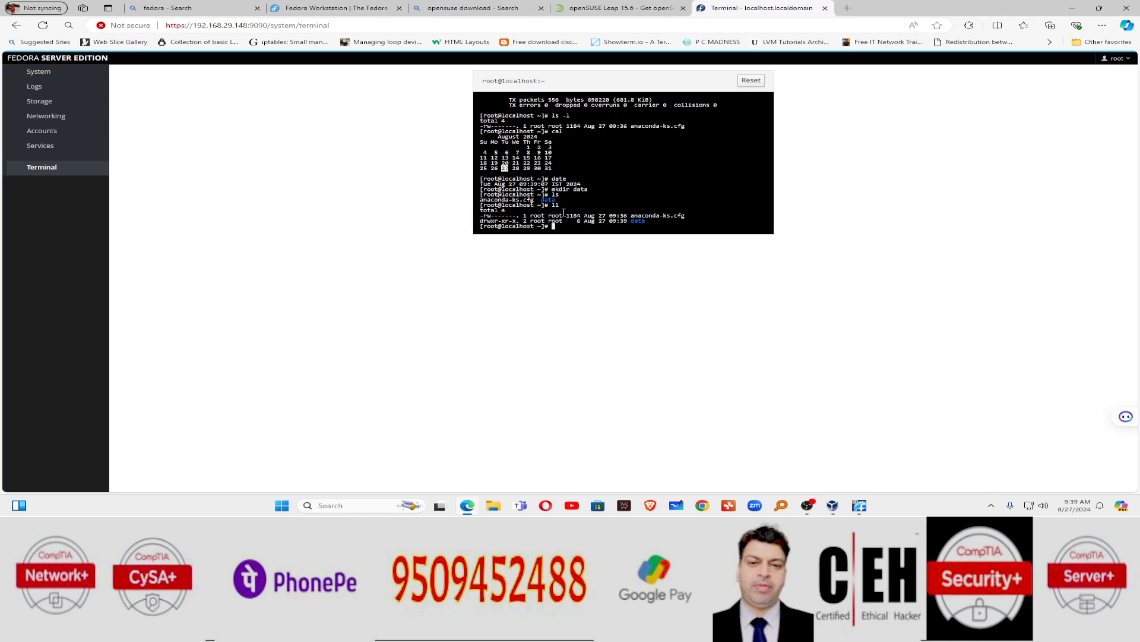
text(cd data)
key(Return)
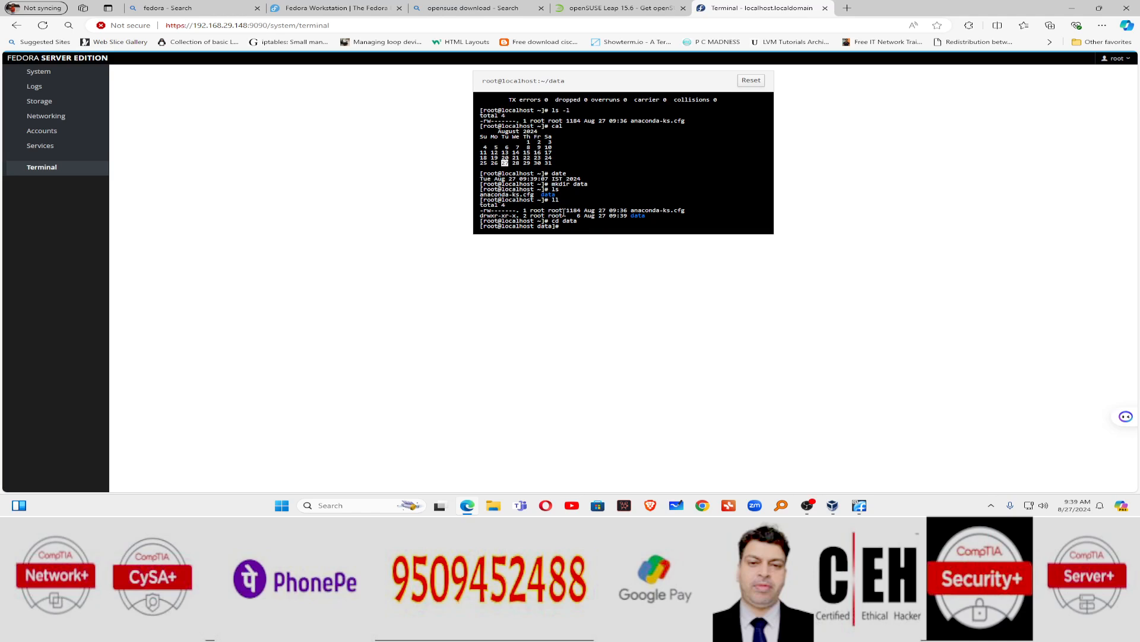
text(touch {a..z}.exe)
Step: Create files a.exe through z.exe with touch and list them with ls and ll
key(Return)
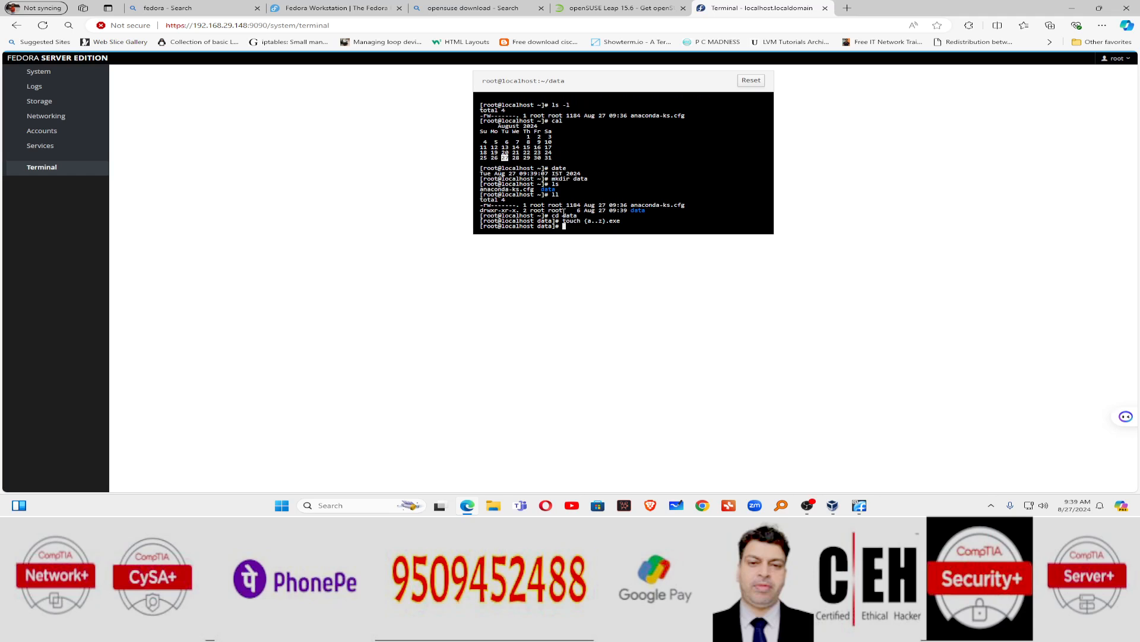
text(ls)
key(Return)
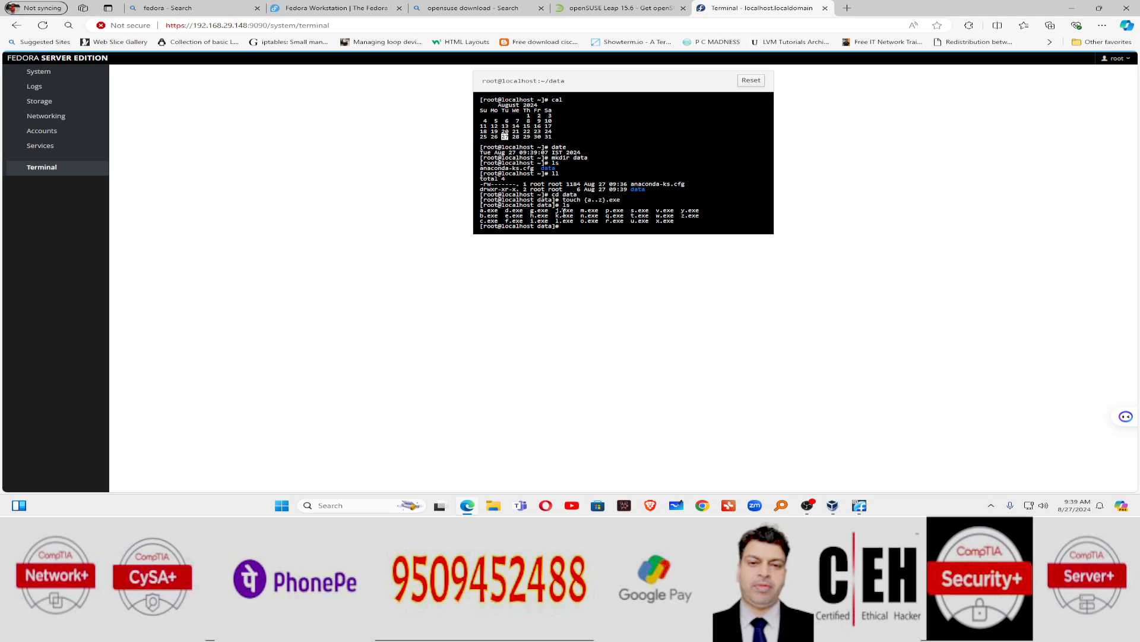
text(ll)
key(Return)
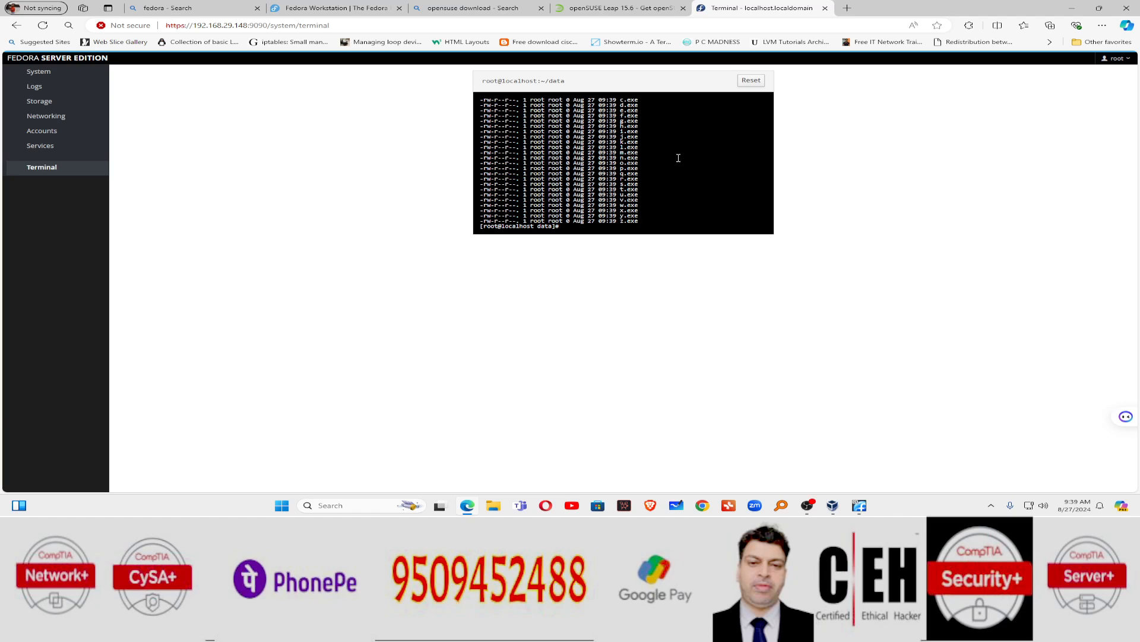
scroll(653, 144, up, 3)
scroll(652, 206, down, 3)
Step: Delete all .exe files with rm -rf *.exe and confirm with ls that the folder is empty
text(rm -rf *.exe)
key(Return)
text(ls)
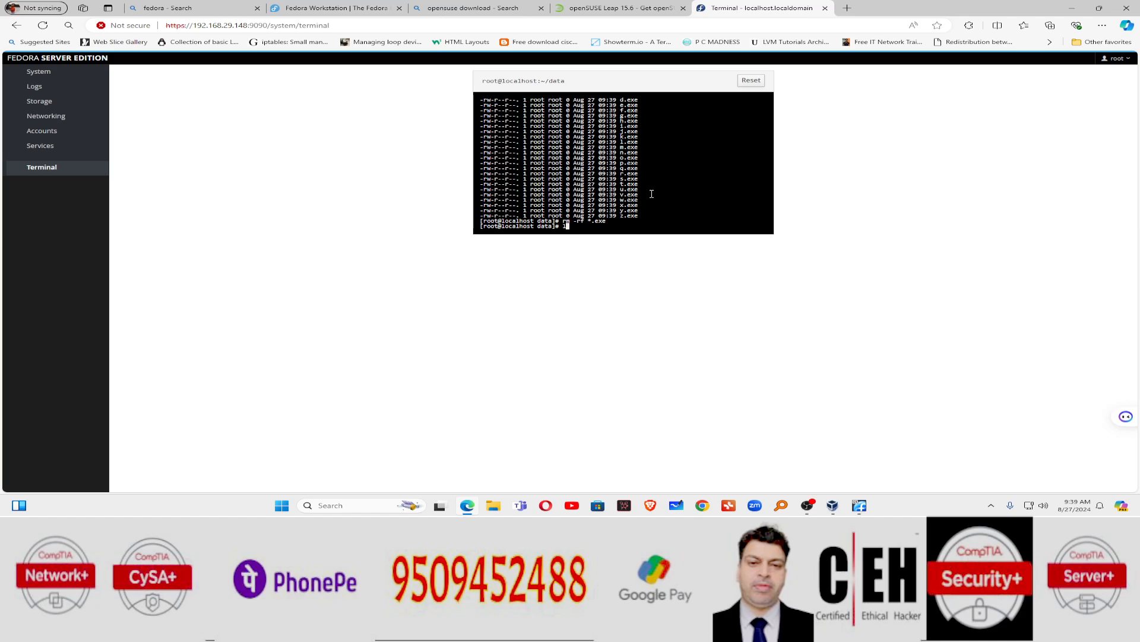
key(Return)
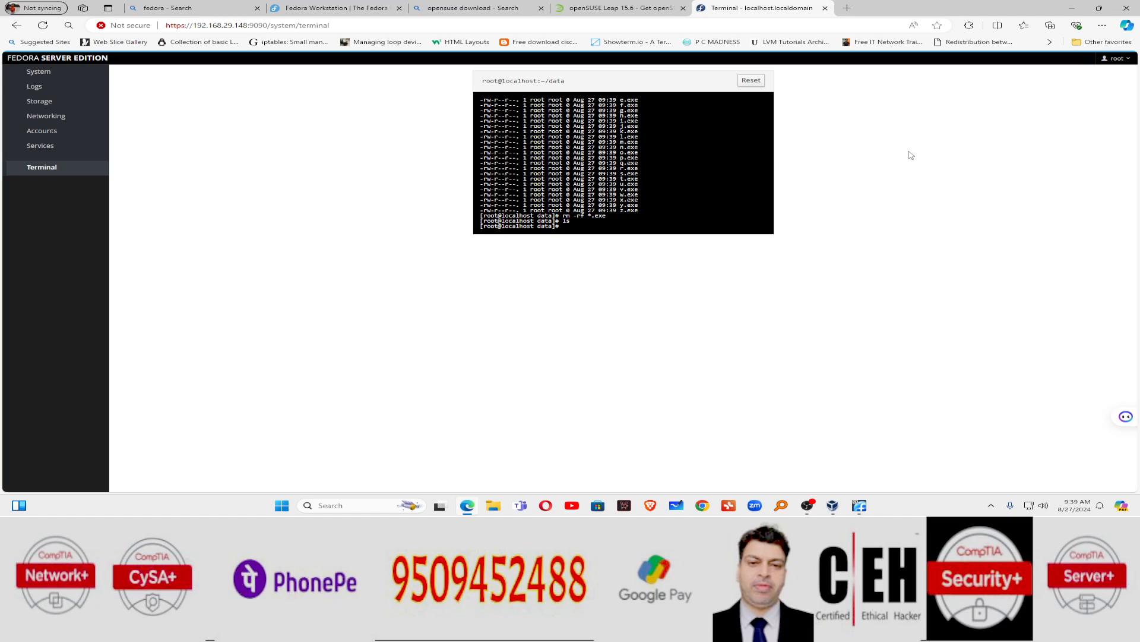
Step: Switch to the Fedora VM console and enter root at the login prompt
click(860, 506)
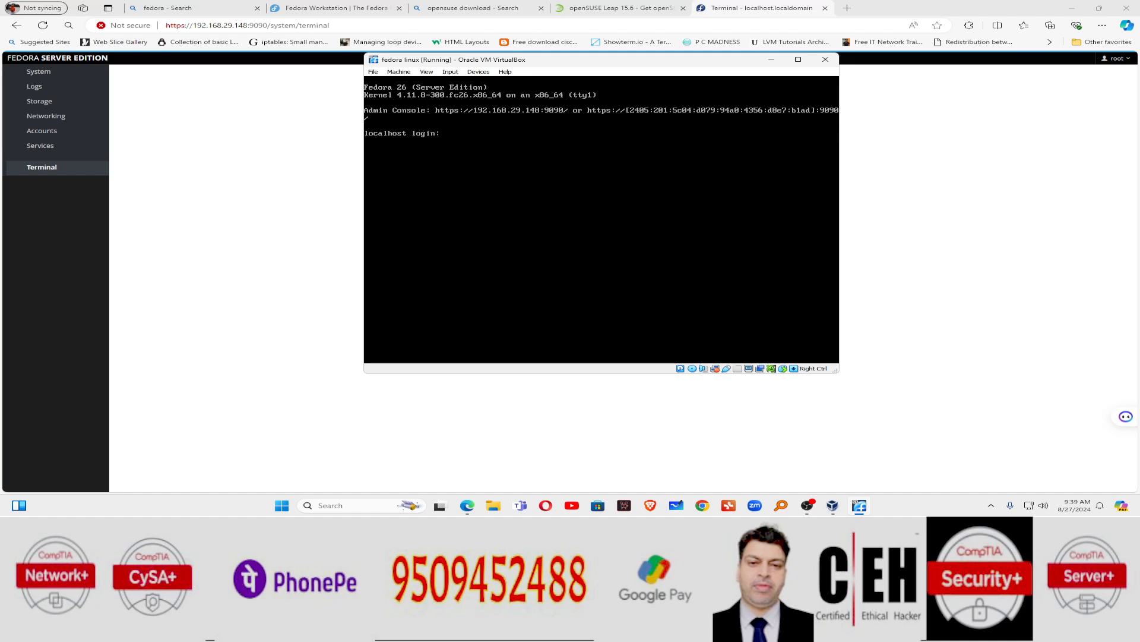
text(root)
key(Return)
key(Return)
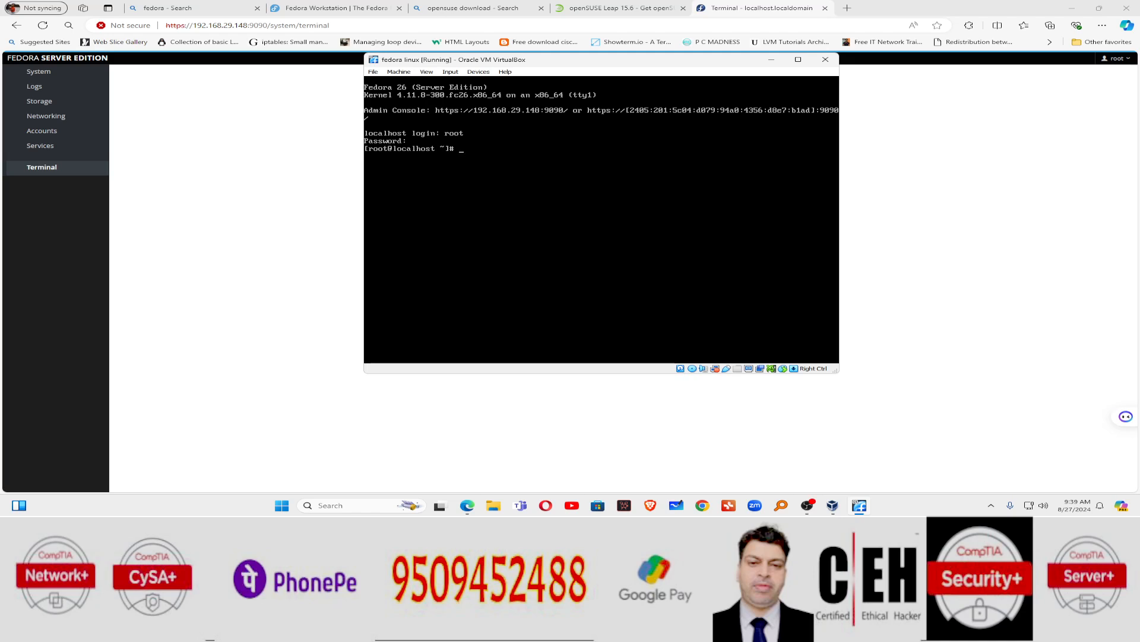